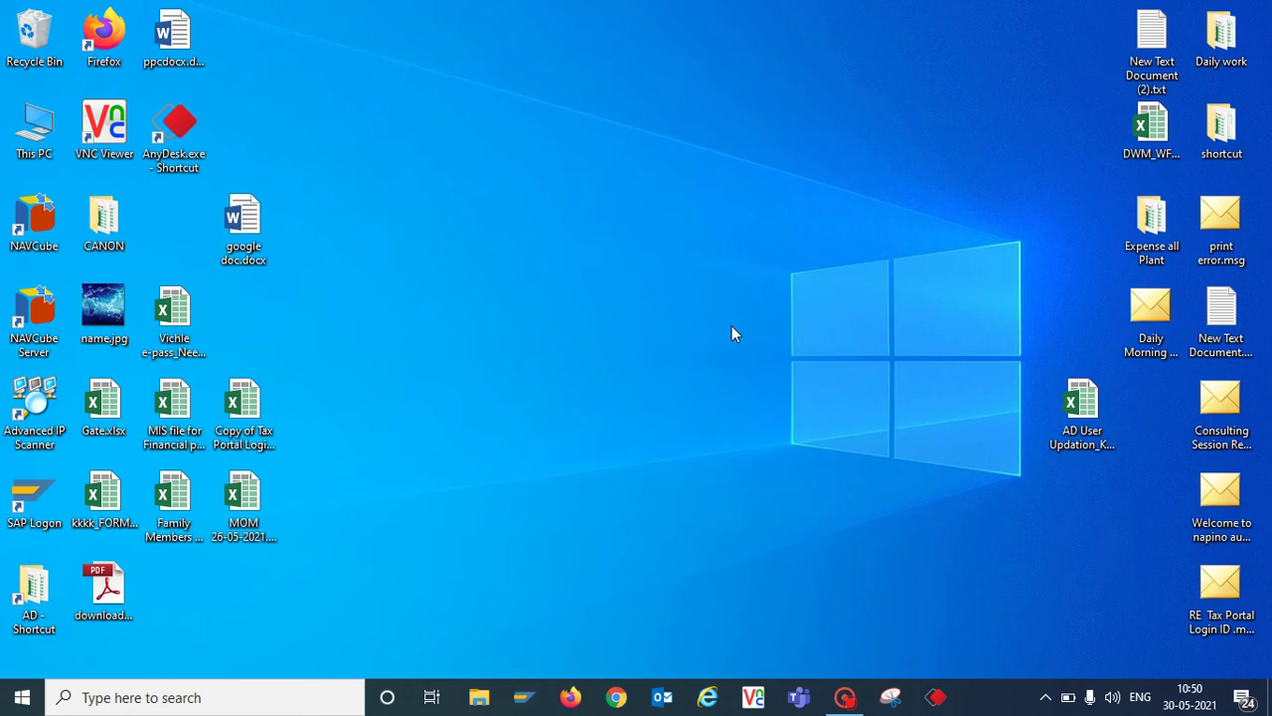
Open the Control Panel by running the command control
{"action": "key", "text": "super+r"}
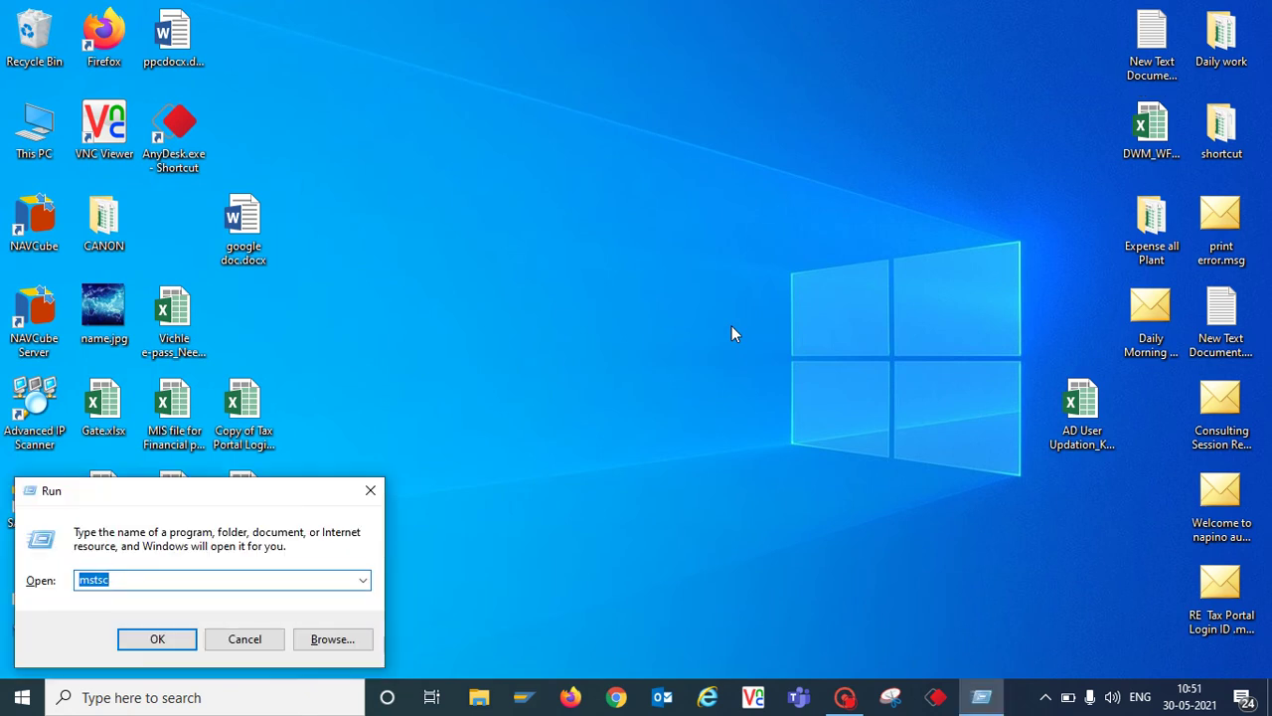
{"action": "type", "text": "con"}
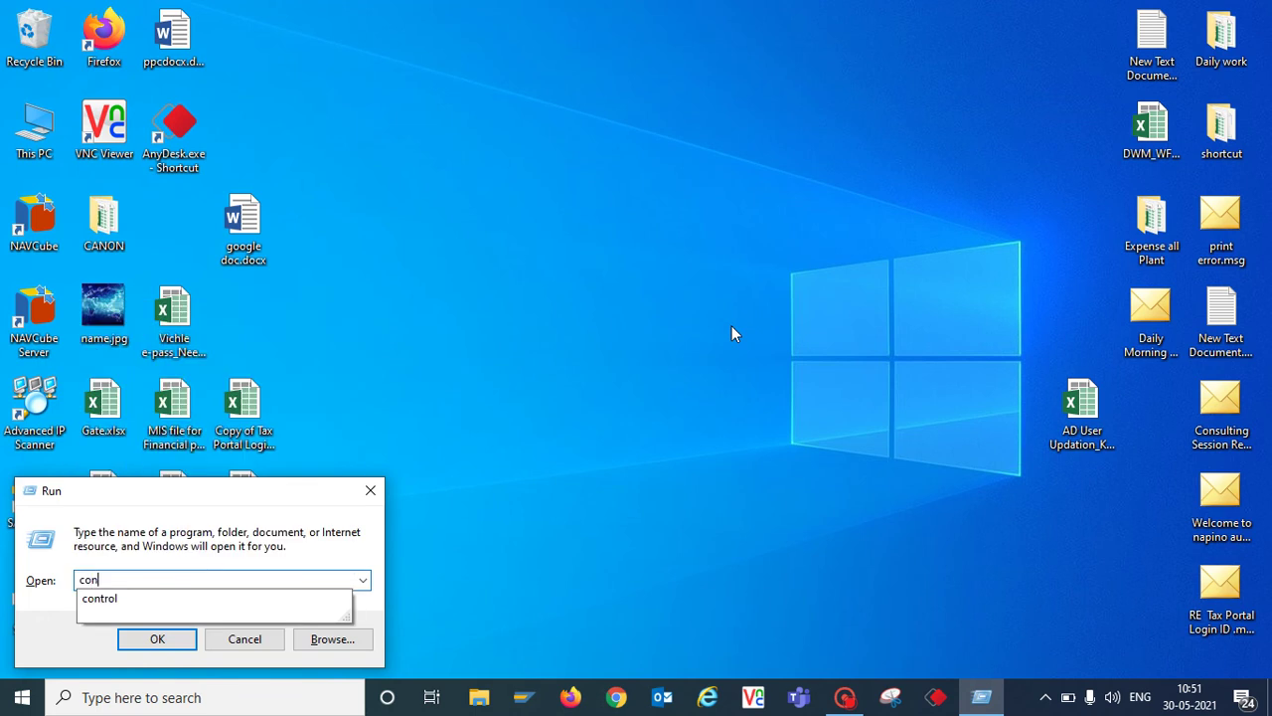
{"action": "type", "text": "trol"}
{"action": "key", "text": "Return"}
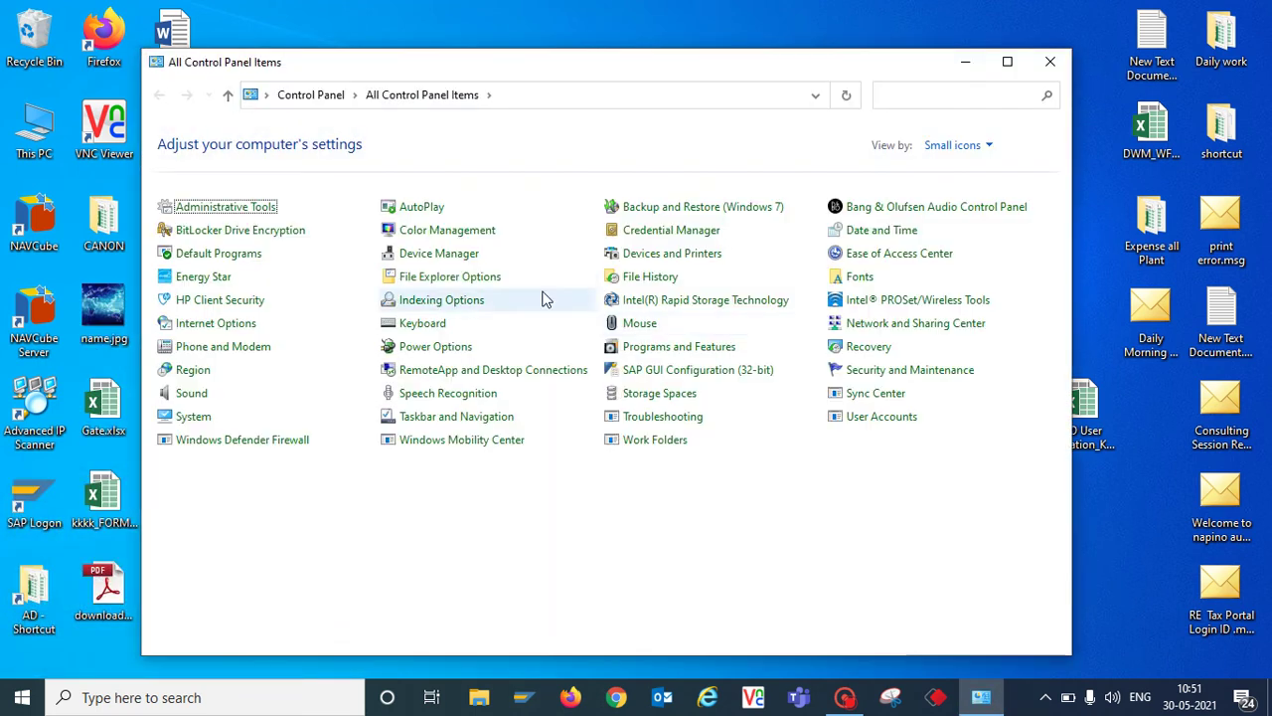
Switch the Control Panel items to the Category view and back to Small icons
{"action": "left_click", "coordinate": [990, 149]}
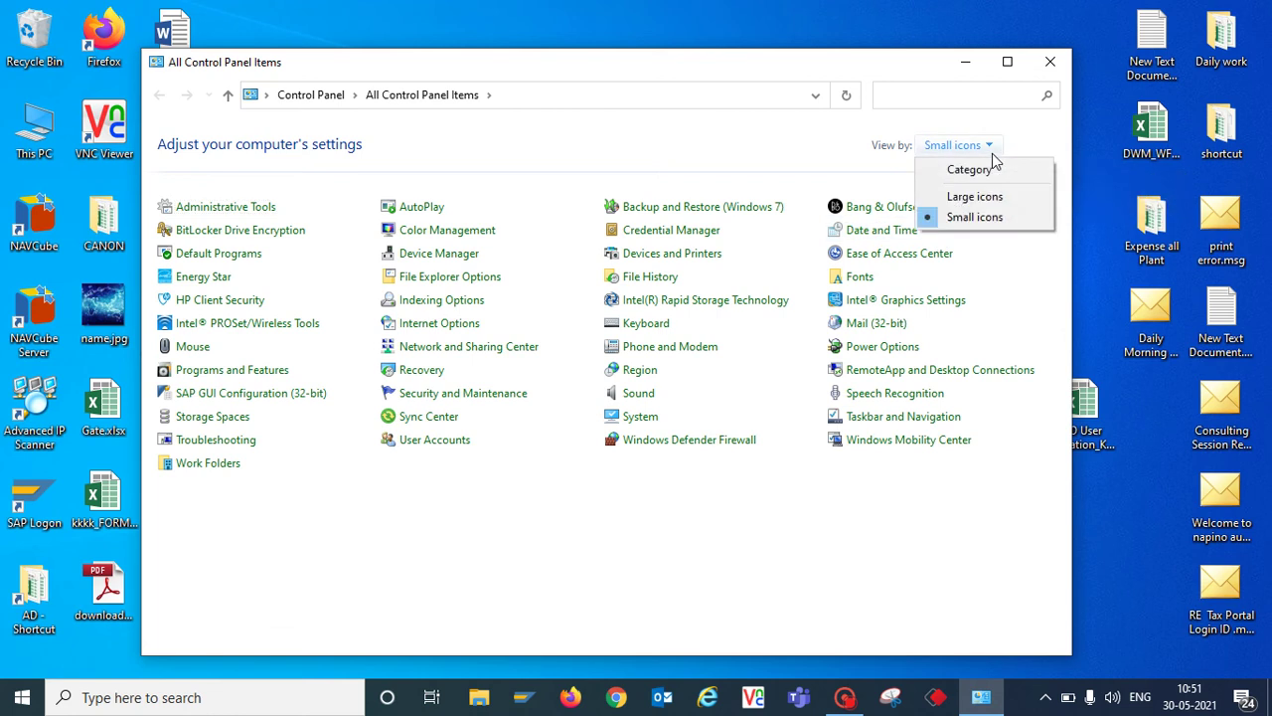
{"action": "left_click", "coordinate": [984, 170]}
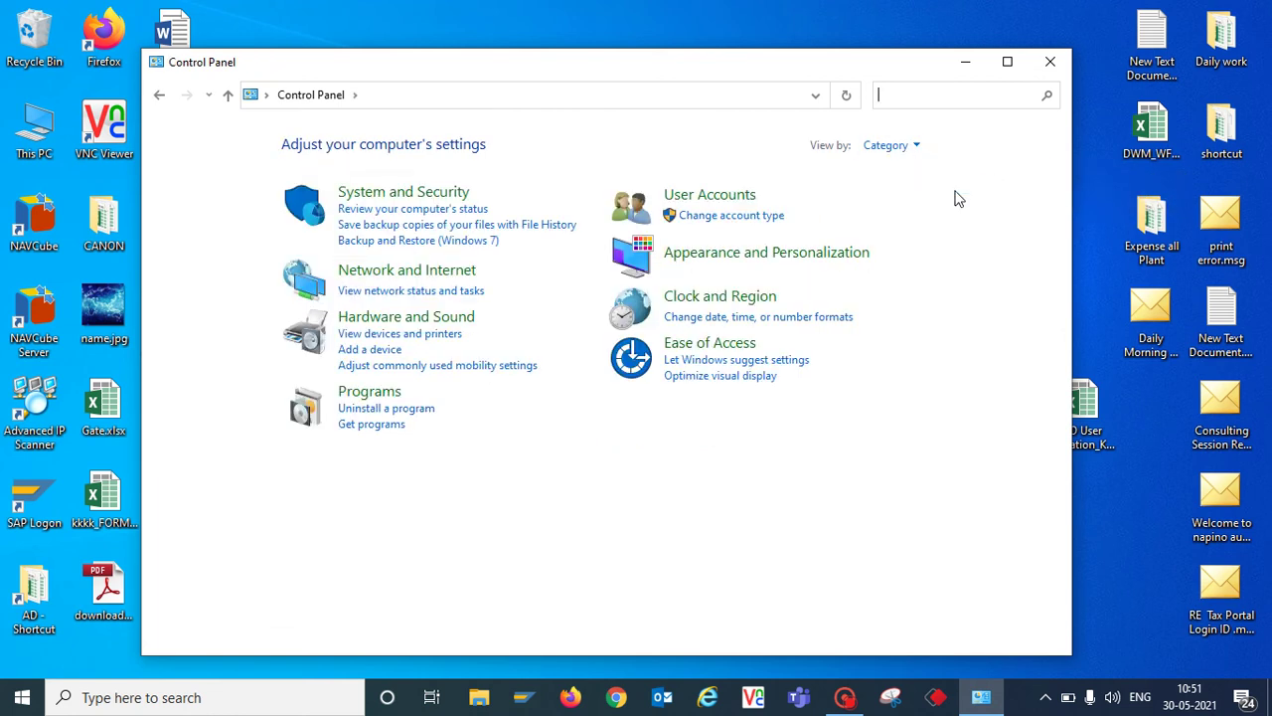
{"action": "left_click", "coordinate": [915, 148]}
{"action": "left_click", "coordinate": [913, 218]}
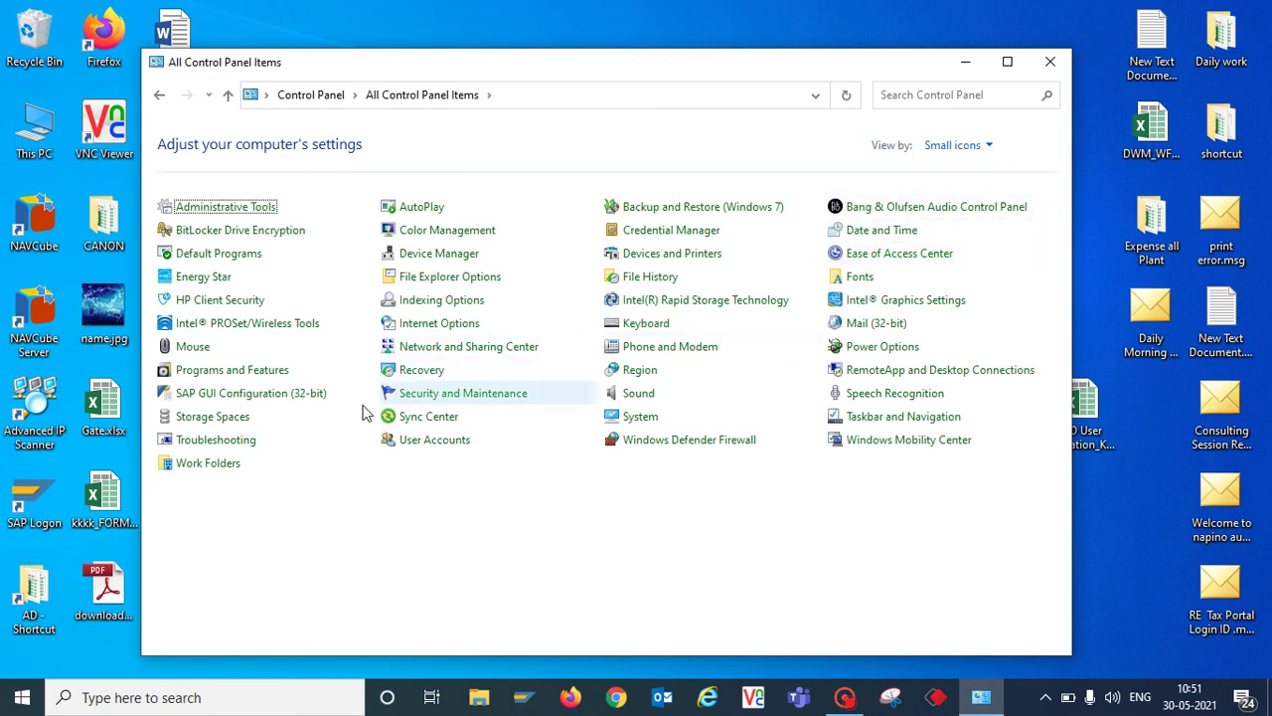
Switch the primary and secondary mouse buttons in Mouse Properties, apply the change, and close the settings windows
{"action": "left_click", "coordinate": [200, 350]}
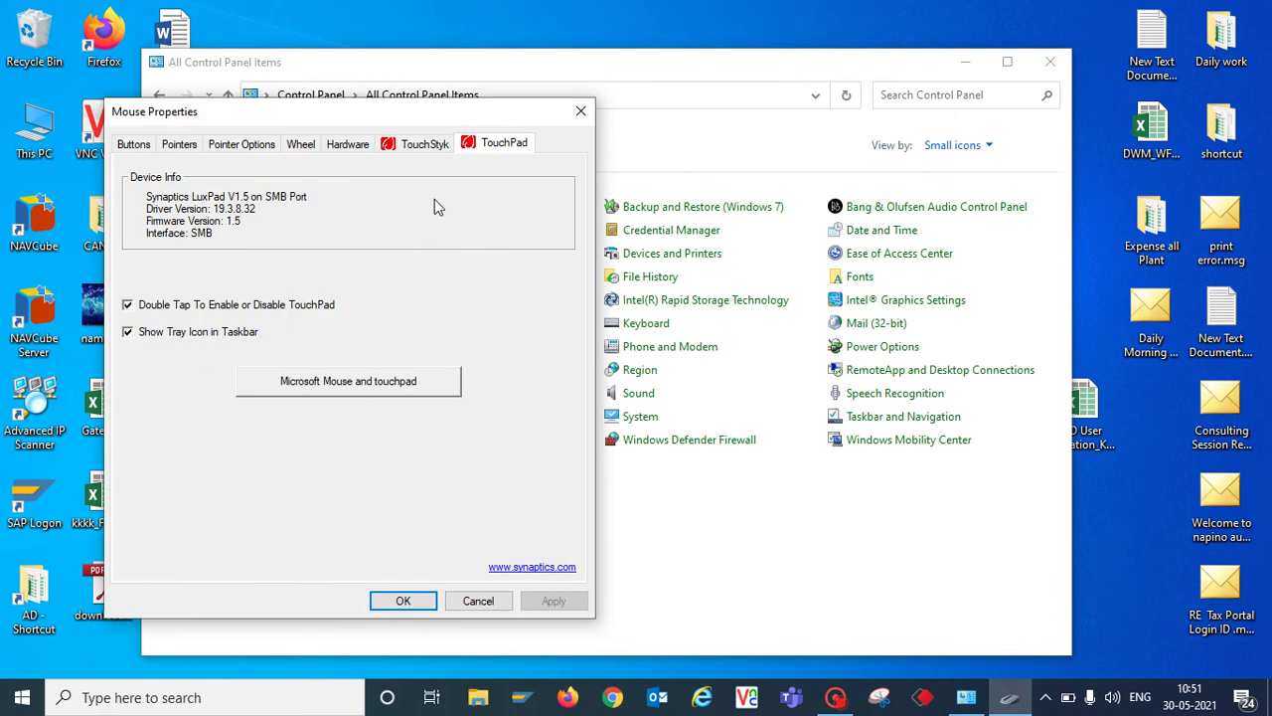
{"action": "left_click", "coordinate": [576, 112]}
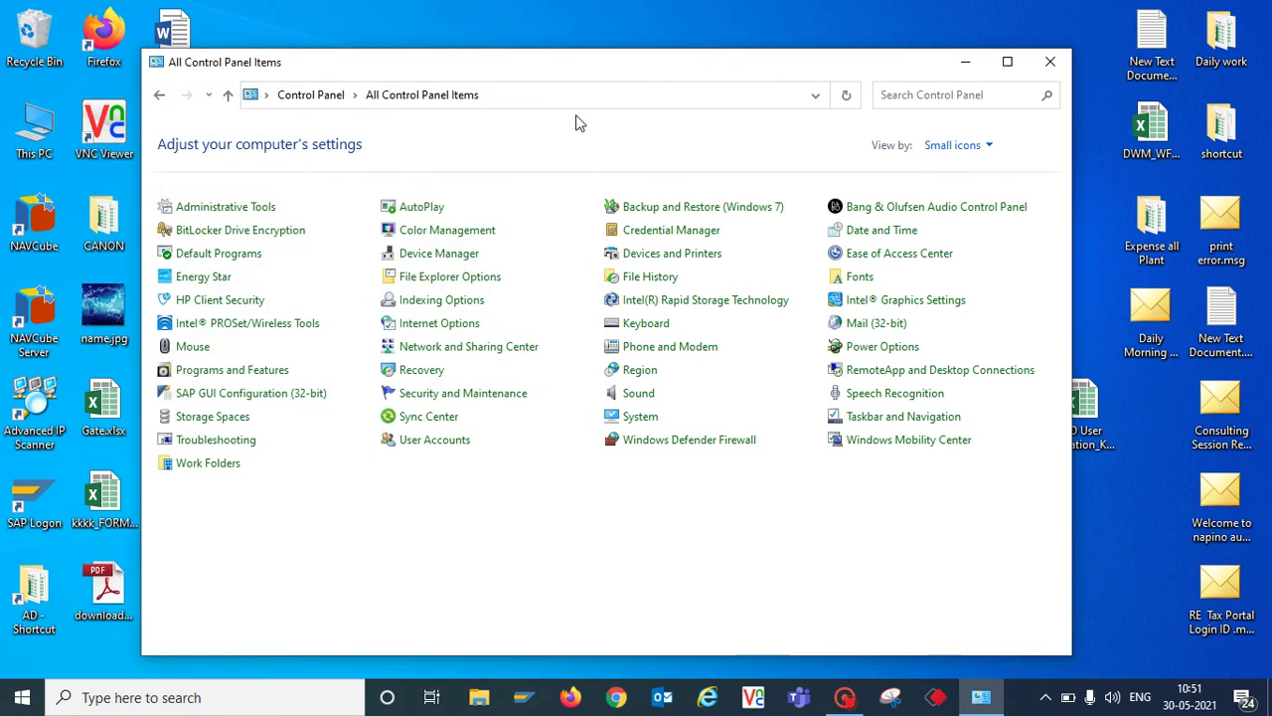
{"action": "left_click", "coordinate": [184, 350]}
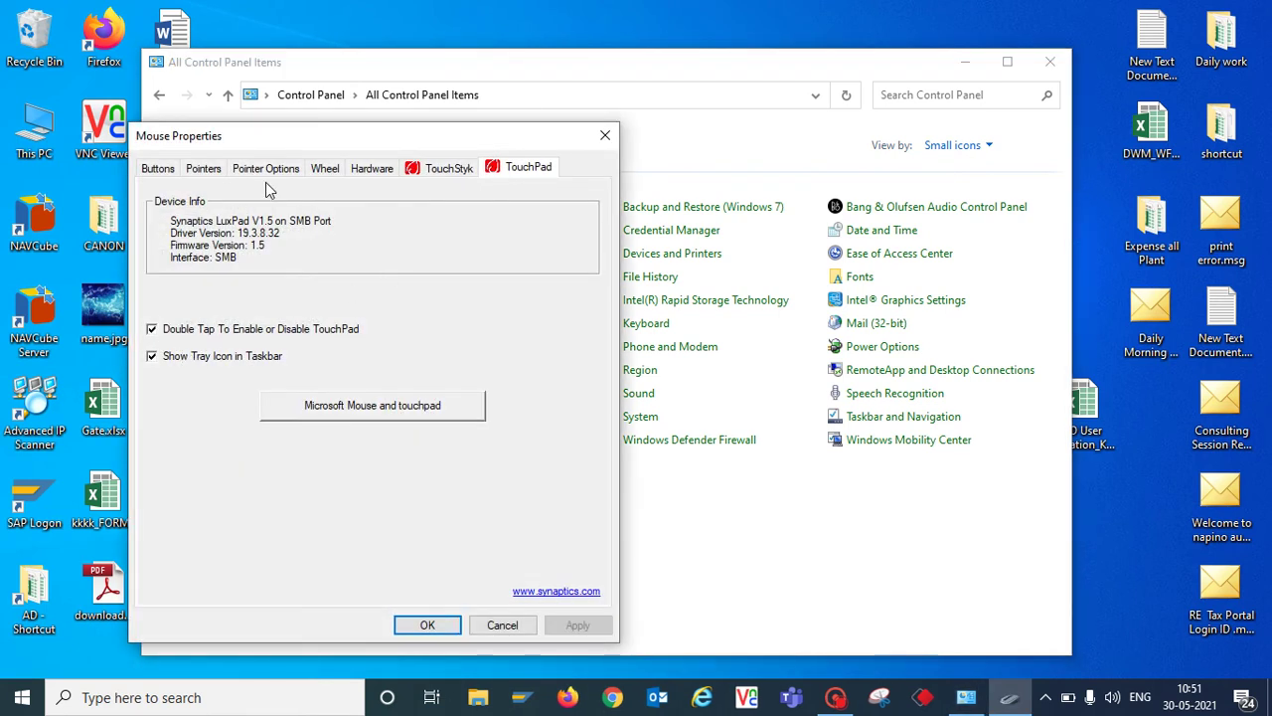
{"action": "left_click", "coordinate": [157, 169]}
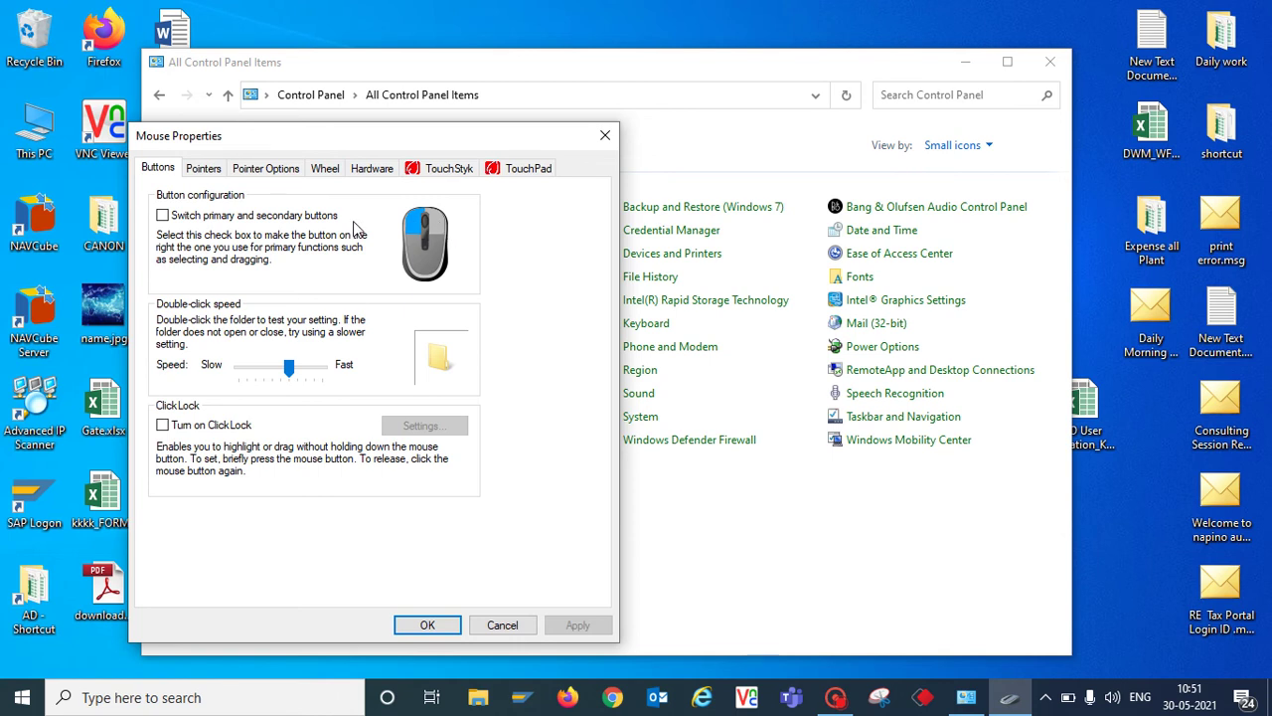
{"action": "left_click", "coordinate": [248, 219]}
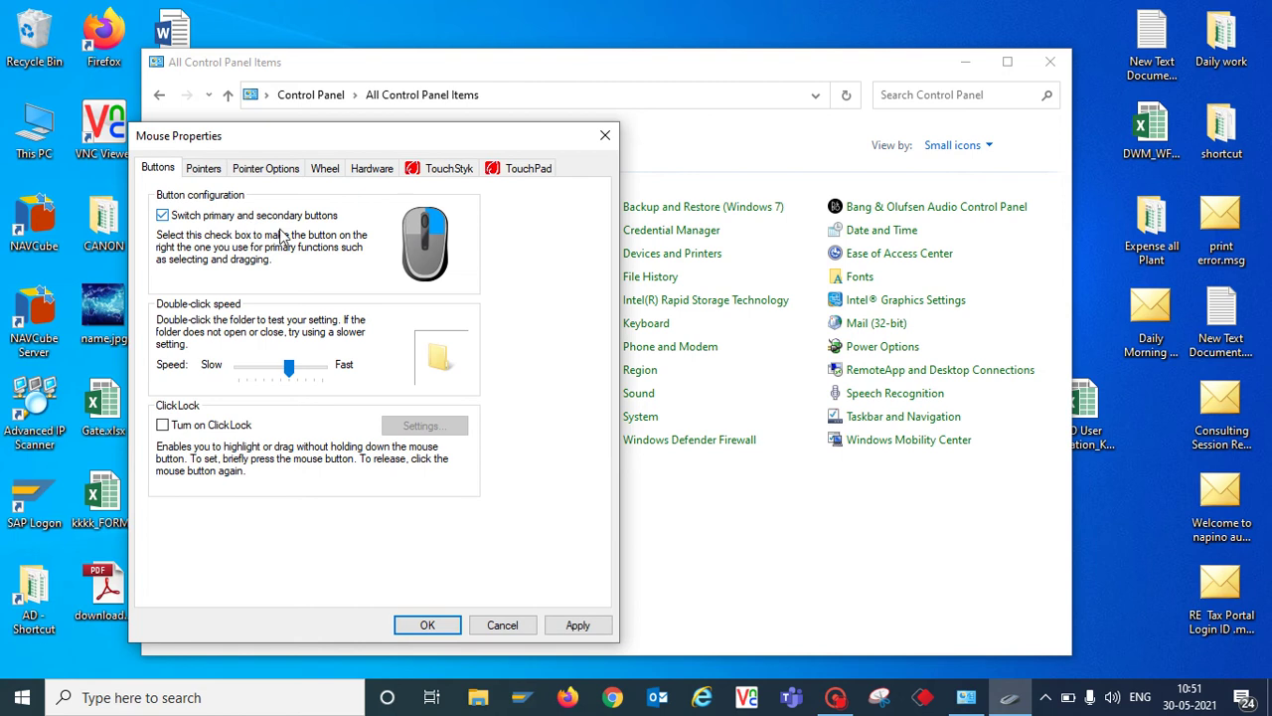
{"action": "left_click", "coordinate": [577, 624]}
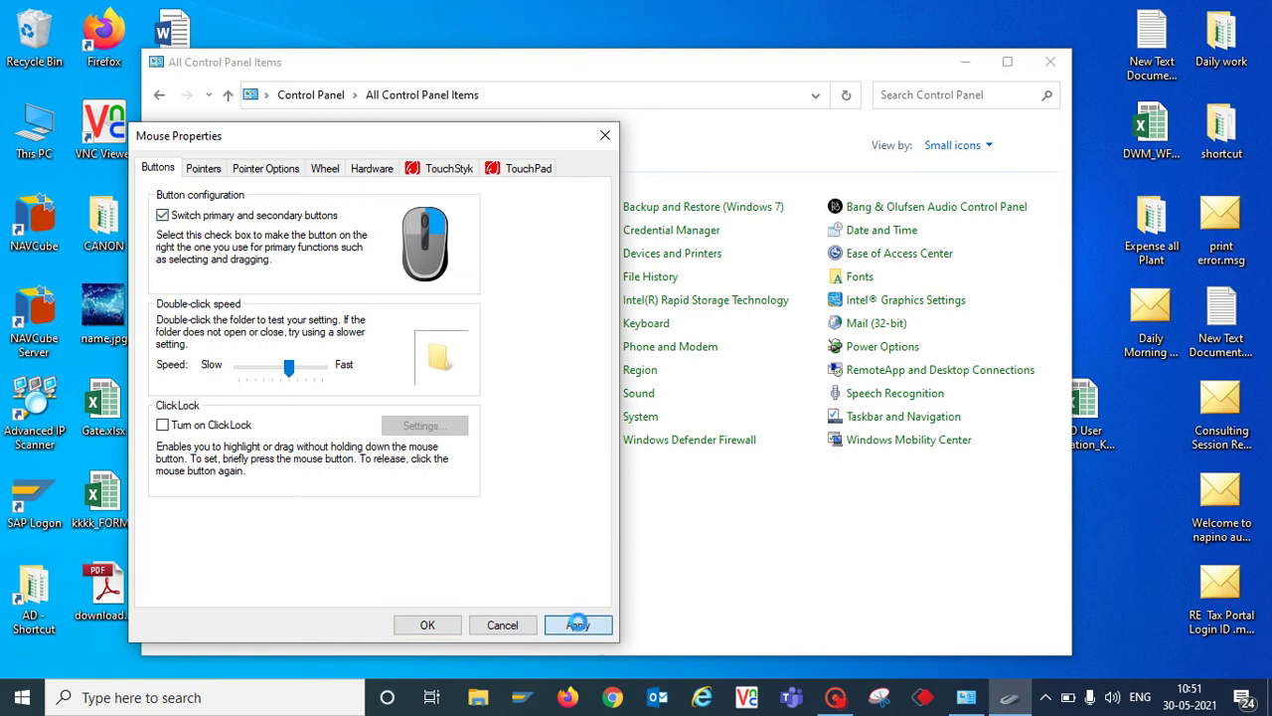
{"action": "left_click", "coordinate": [430, 625]}
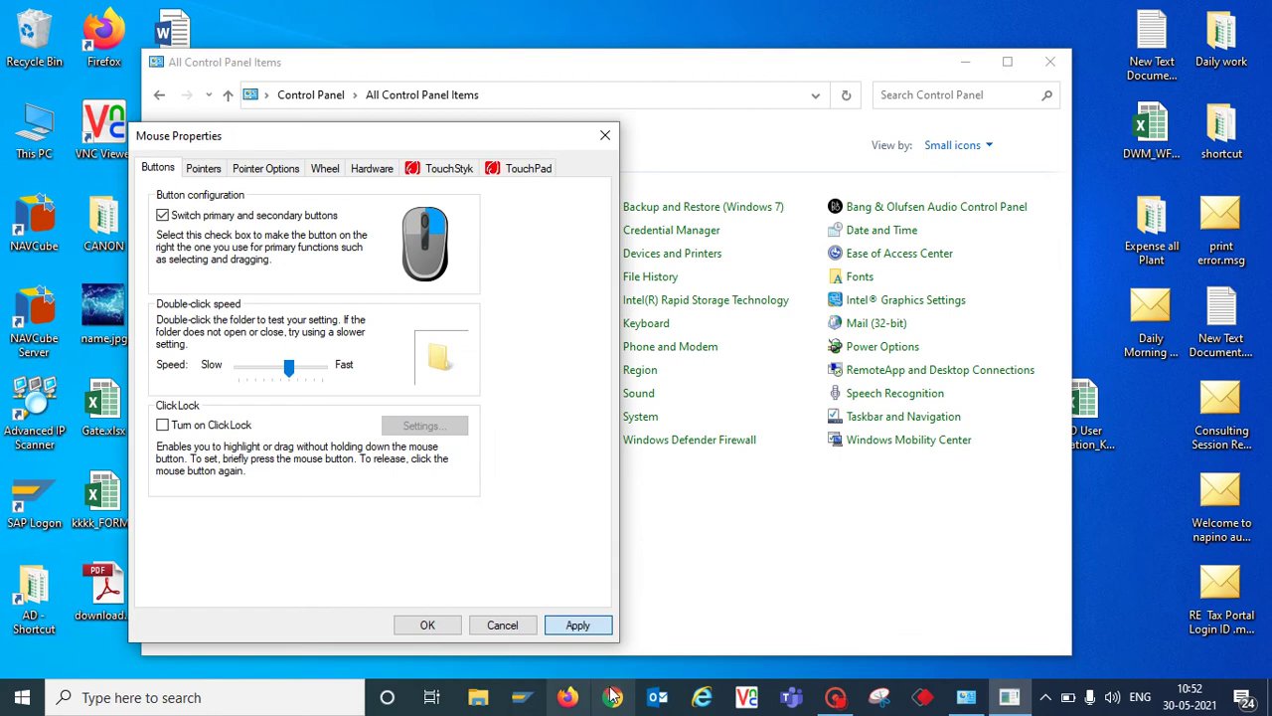
{"action": "left_click", "coordinate": [581, 626]}
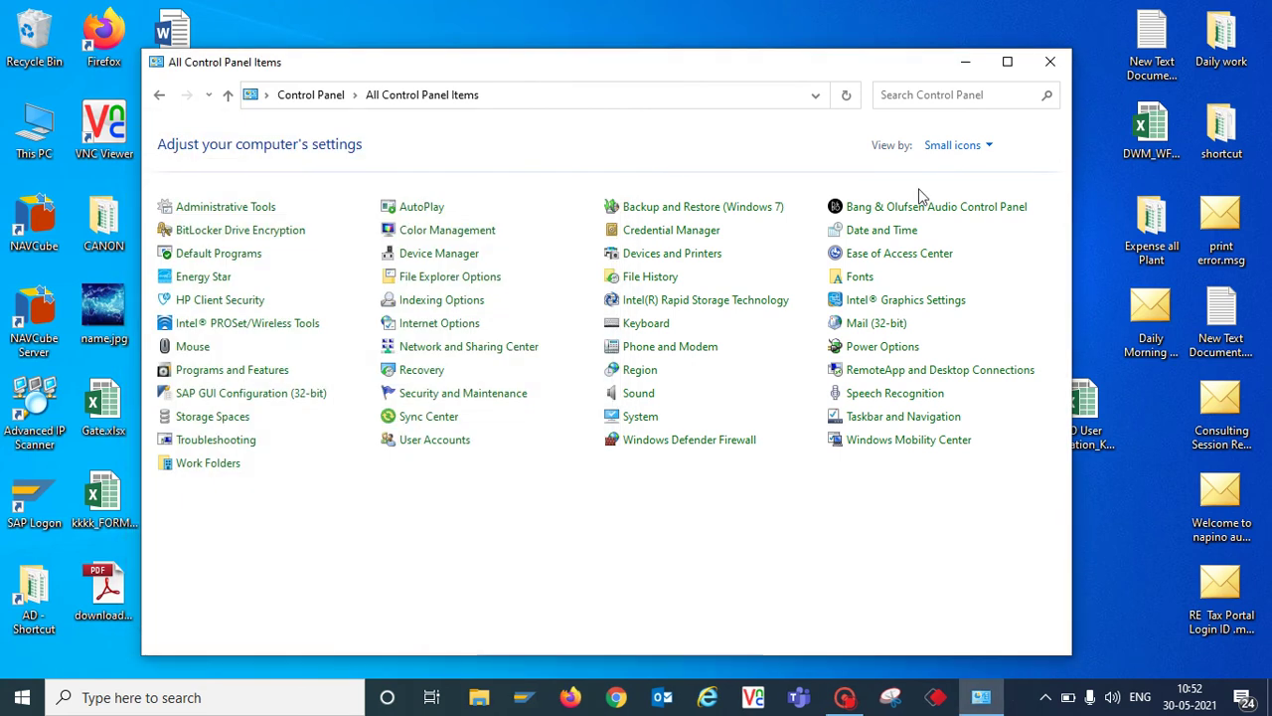
{"action": "left_click", "coordinate": [1052, 63]}
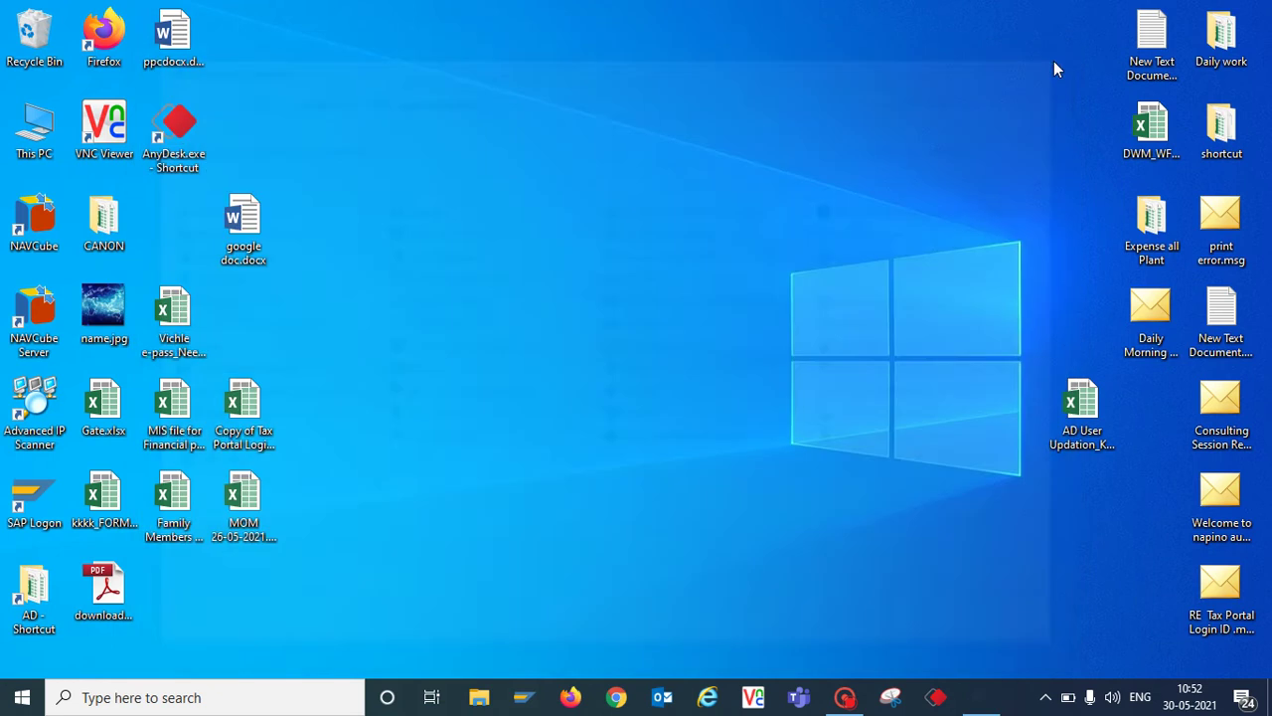
Refresh the desktop twice to test the switched mouse buttons
{"action": "right_click", "coordinate": [700, 171]}
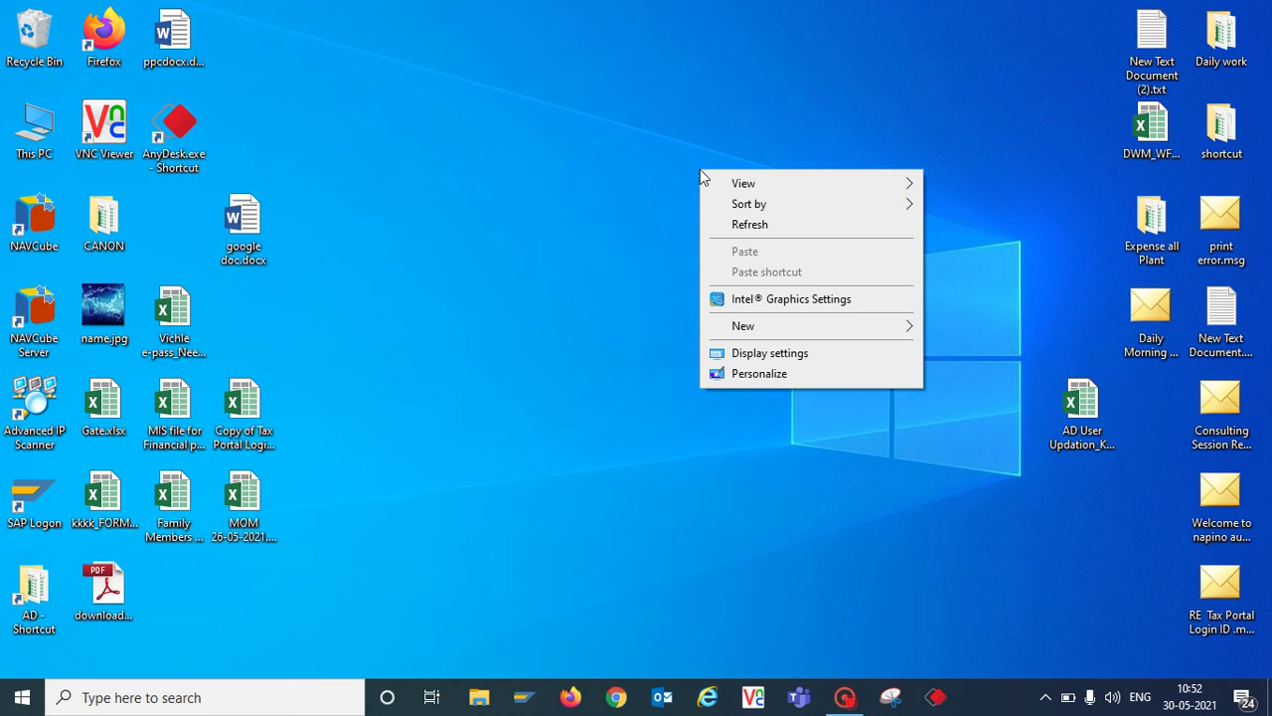
{"action": "left_click", "coordinate": [768, 227]}
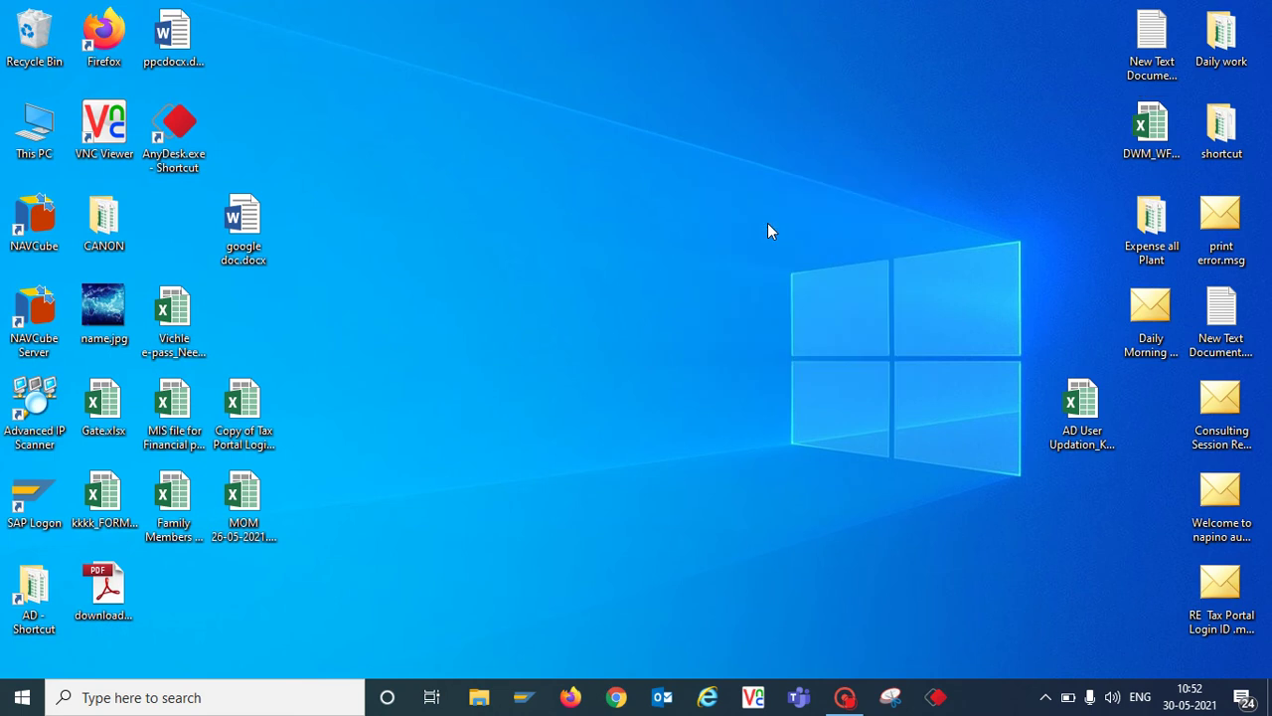
{"action": "right_click", "coordinate": [737, 268]}
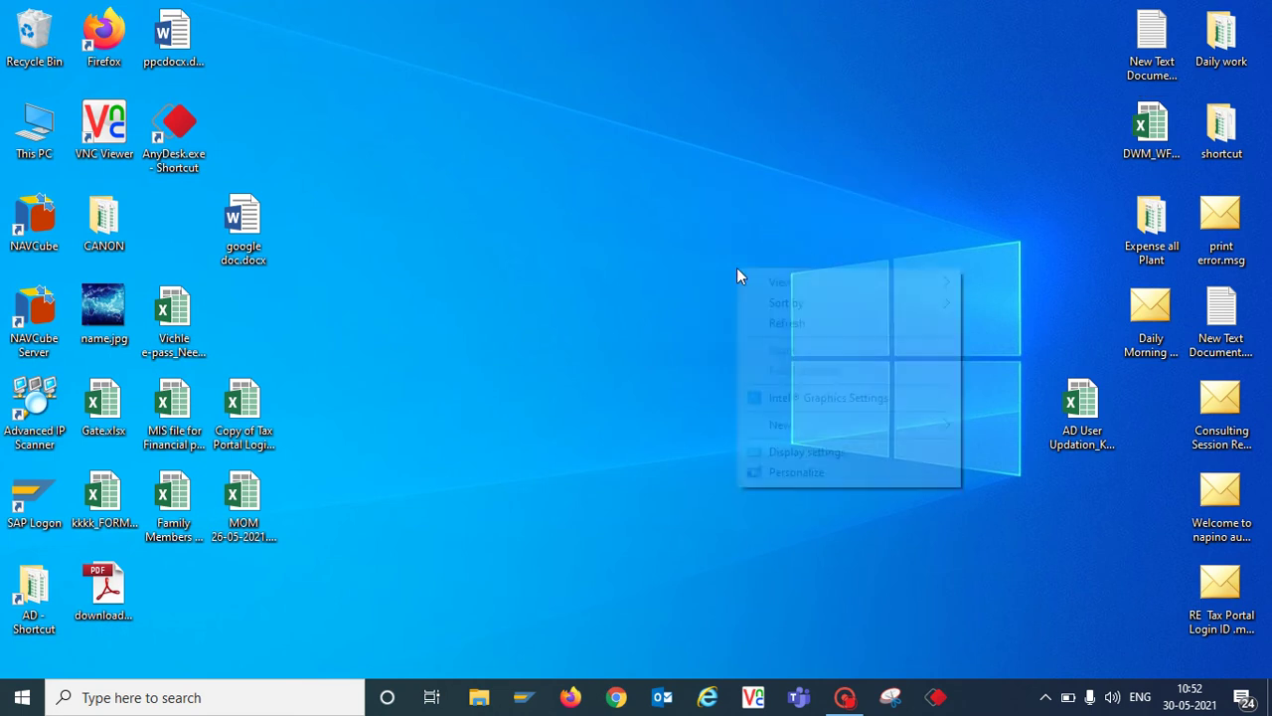
{"action": "left_click", "coordinate": [772, 323]}
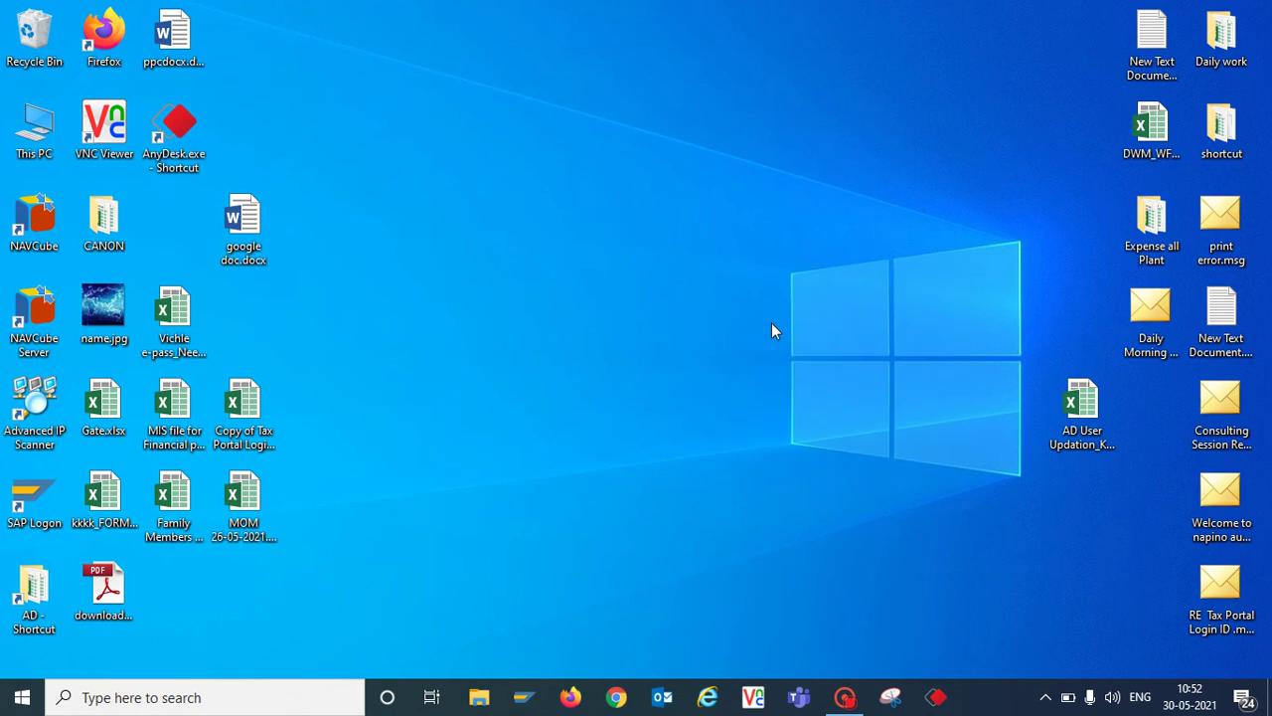
Reopen Mouse Properties from the Control Panel and turn off Switch primary and secondary buttons, keeping the TouchPad double-tap option enabled
{"action": "key", "text": "super+r"}
{"action": "key", "text": "Return"}
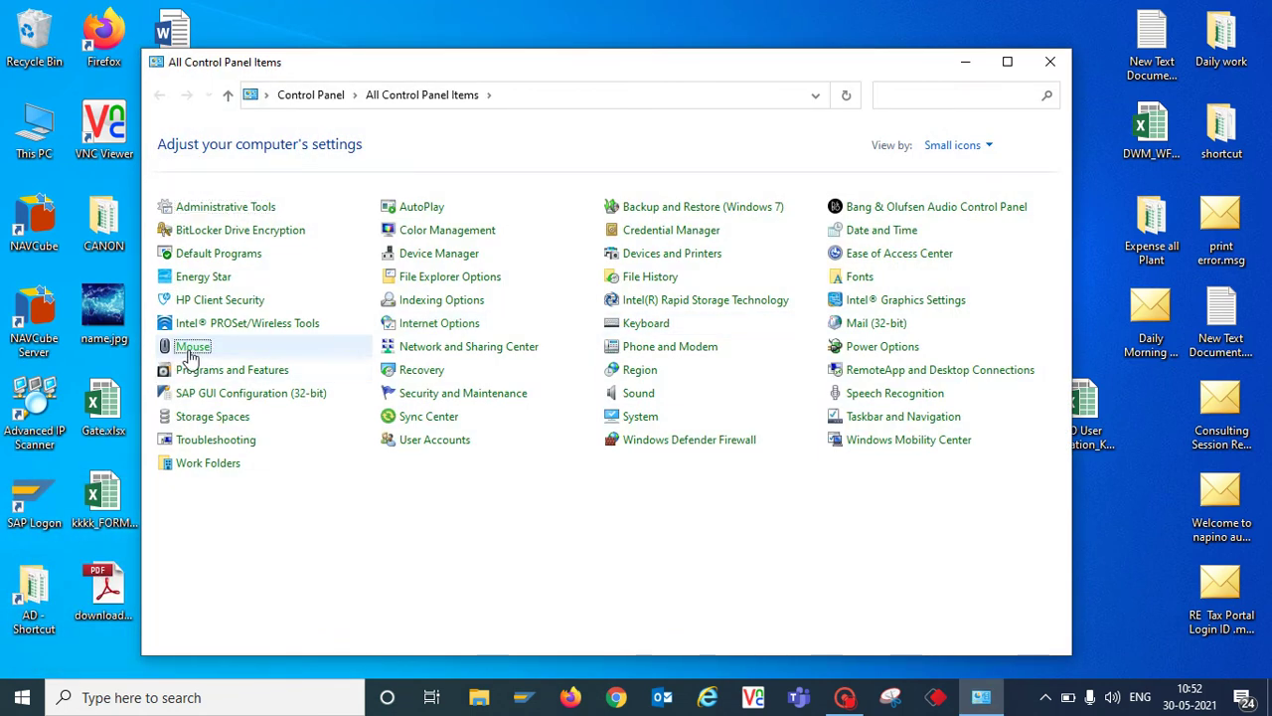
{"action": "left_click", "coordinate": [192, 347]}
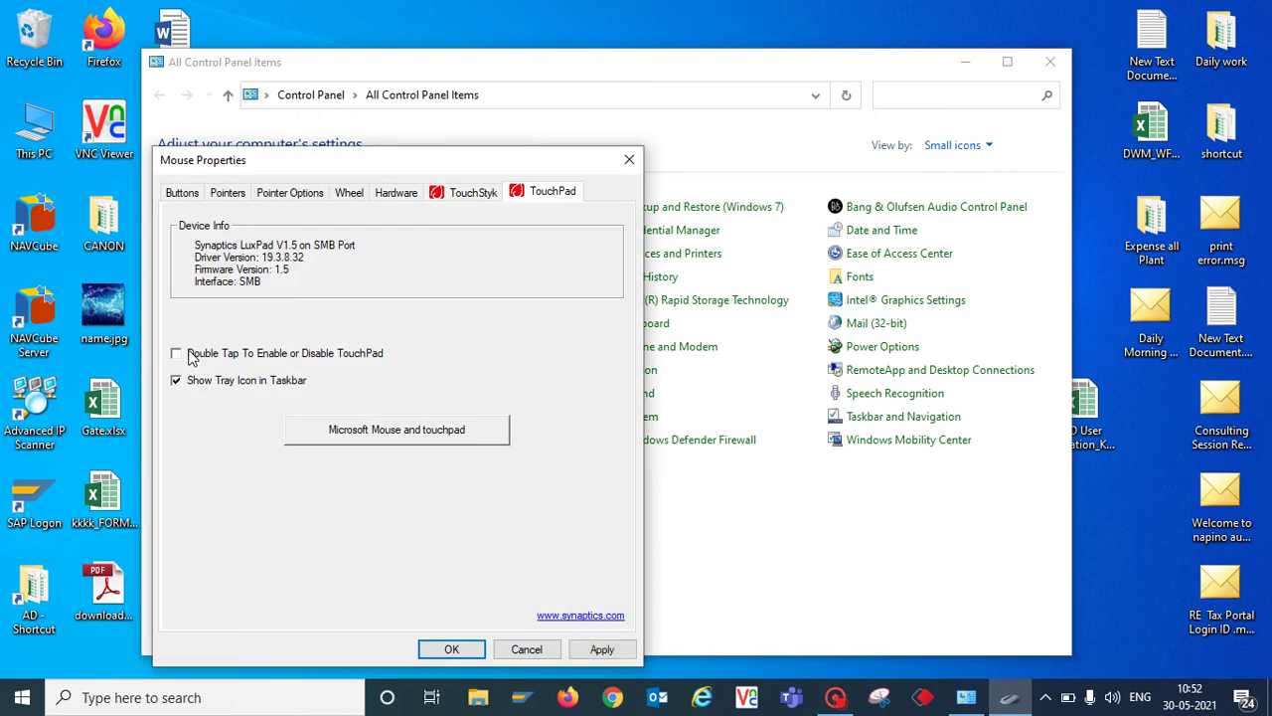
{"action": "left_click", "coordinate": [192, 356]}
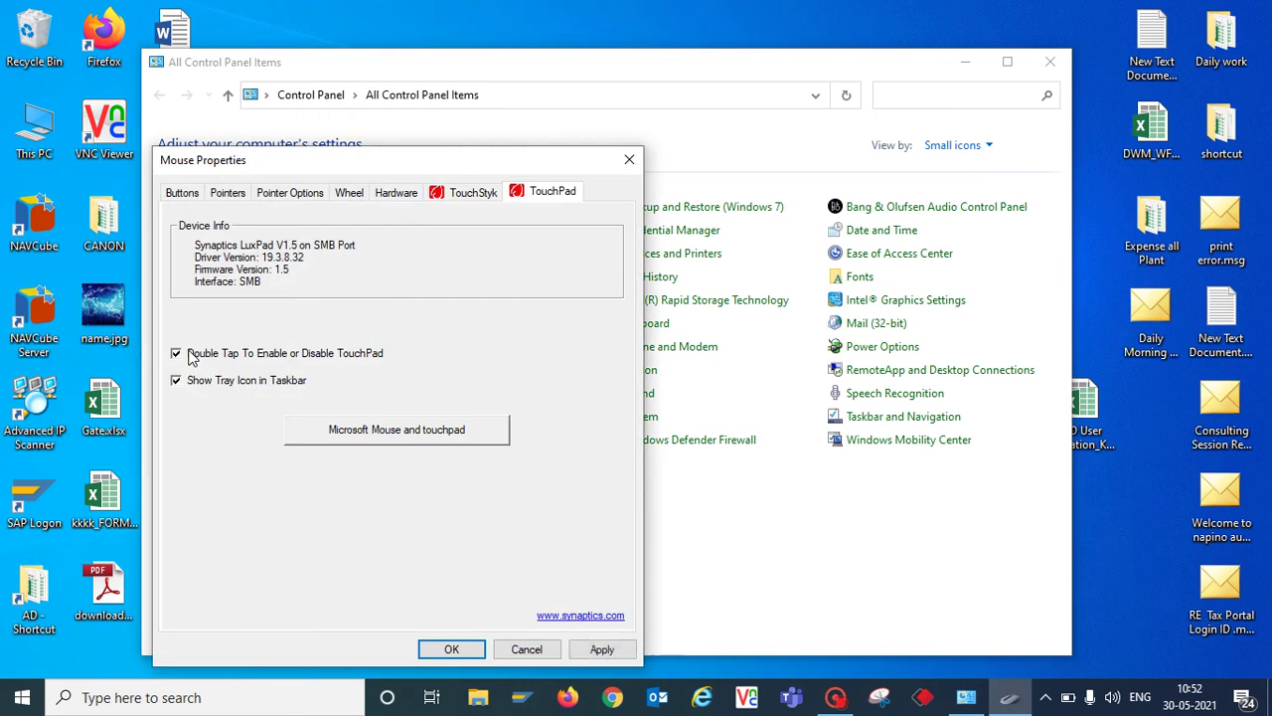
{"action": "left_click", "coordinate": [182, 197]}
{"action": "left_click", "coordinate": [187, 241]}
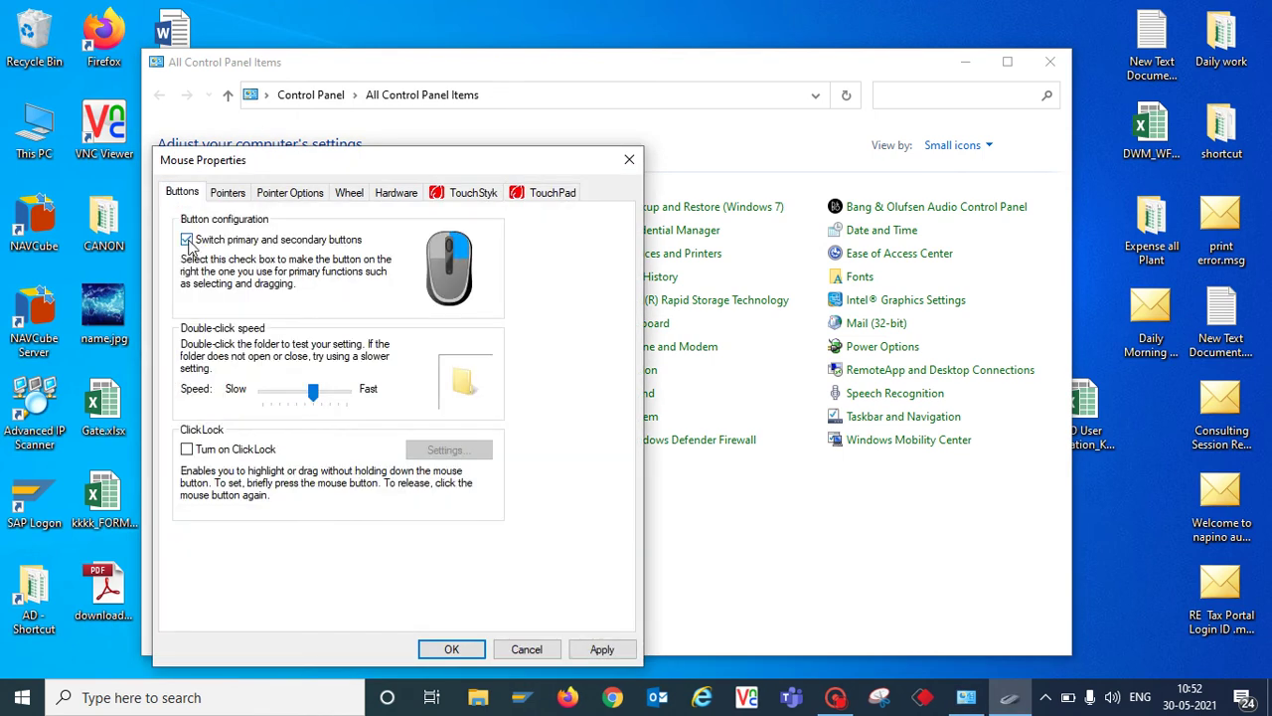
{"action": "left_click", "coordinate": [187, 241]}
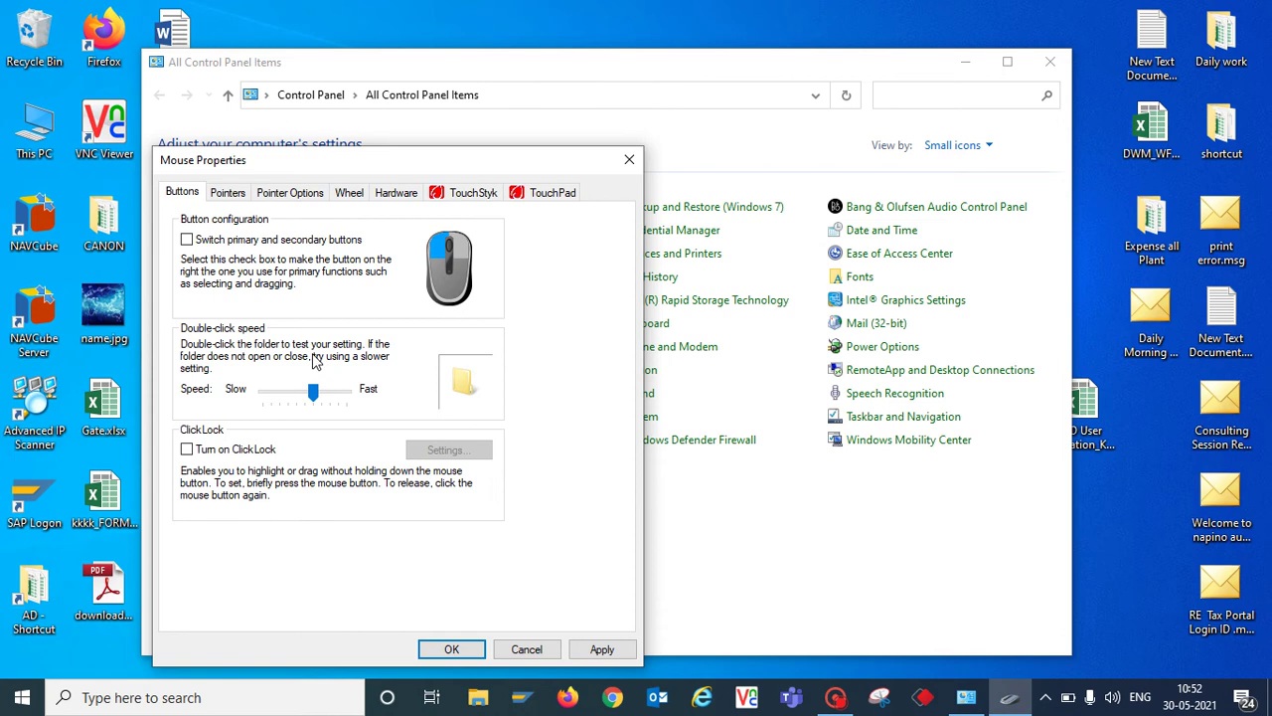
Examine the pointer types in the Windows Default scheme and the cursor files available for customizing them
{"action": "left_click", "coordinate": [240, 198]}
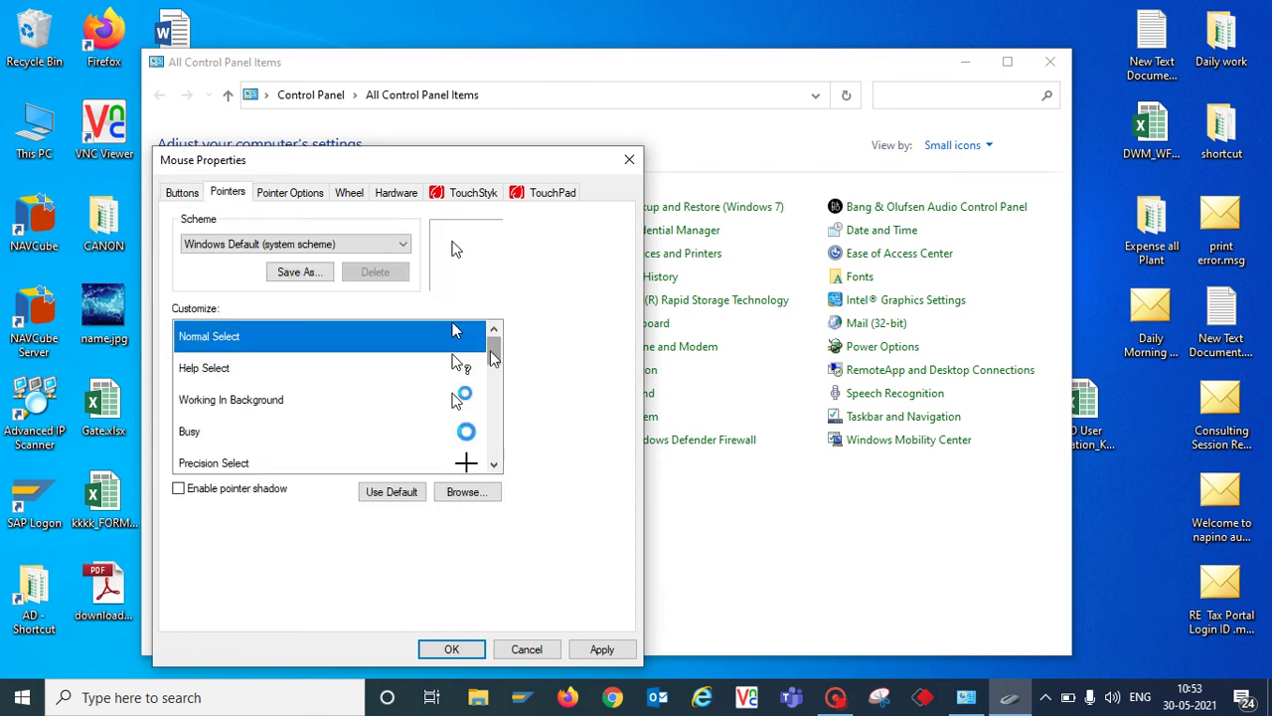
{"action": "scroll", "coordinate": [495, 383], "scroll_direction": "down", "scroll_amount": 1}
{"action": "scroll", "coordinate": [495, 384], "scroll_direction": "down", "scroll_amount": 2}
{"action": "scroll", "coordinate": [497, 384], "scroll_direction": "up", "scroll_amount": 2}
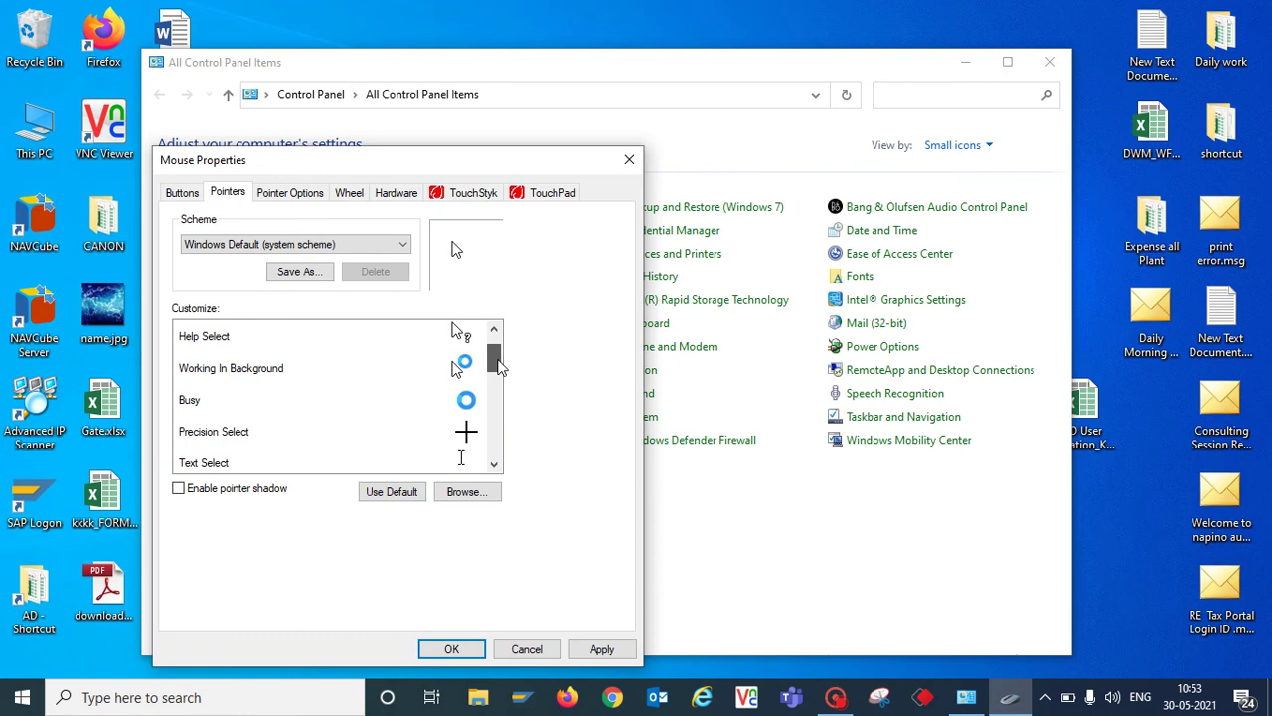
{"action": "scroll", "coordinate": [500, 373], "scroll_direction": "down", "scroll_amount": 1}
{"action": "left_click_drag", "start_coordinate": [500, 373], "coordinate": [502, 331]}
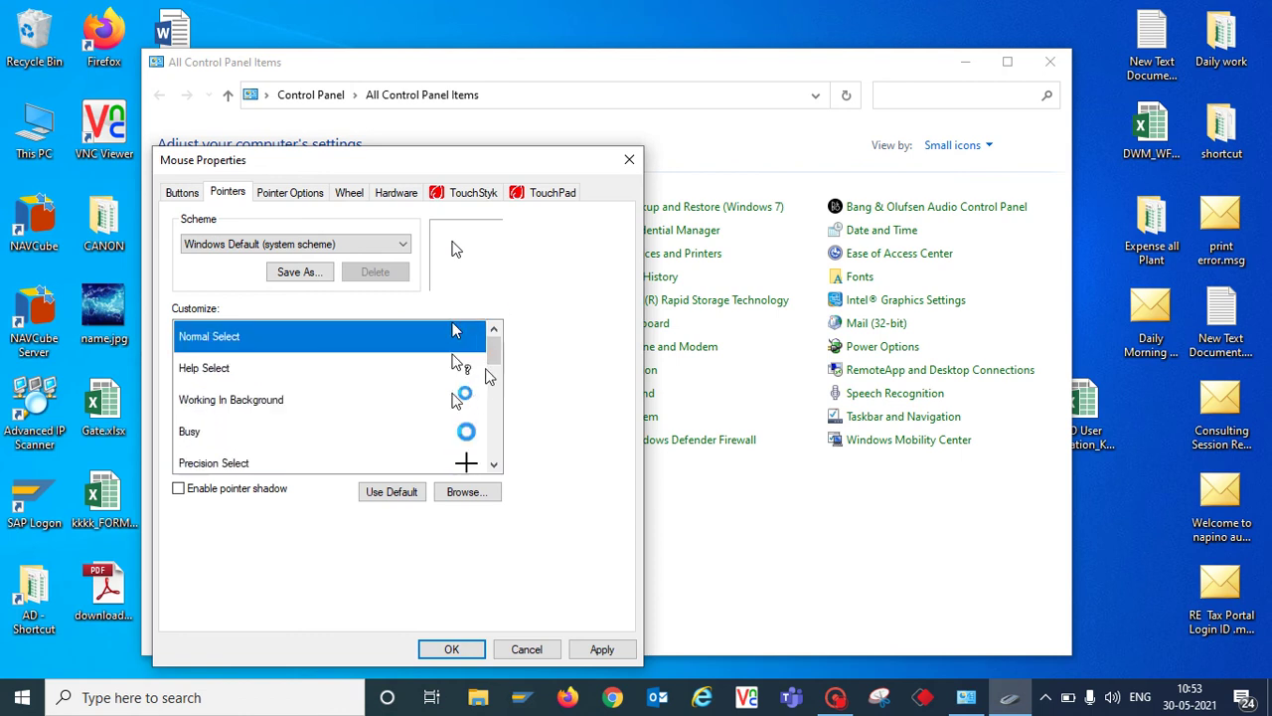
{"action": "left_click_drag", "start_coordinate": [500, 348], "coordinate": [497, 415]}
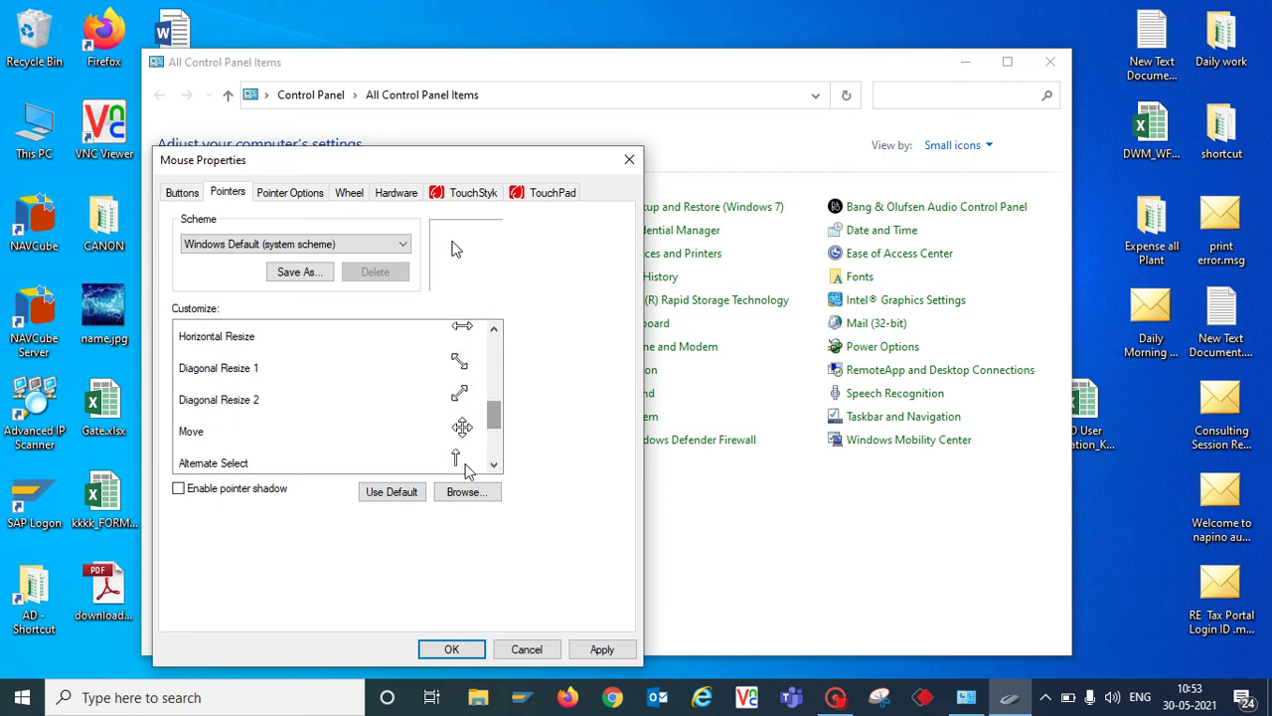
{"action": "left_click", "coordinate": [466, 493]}
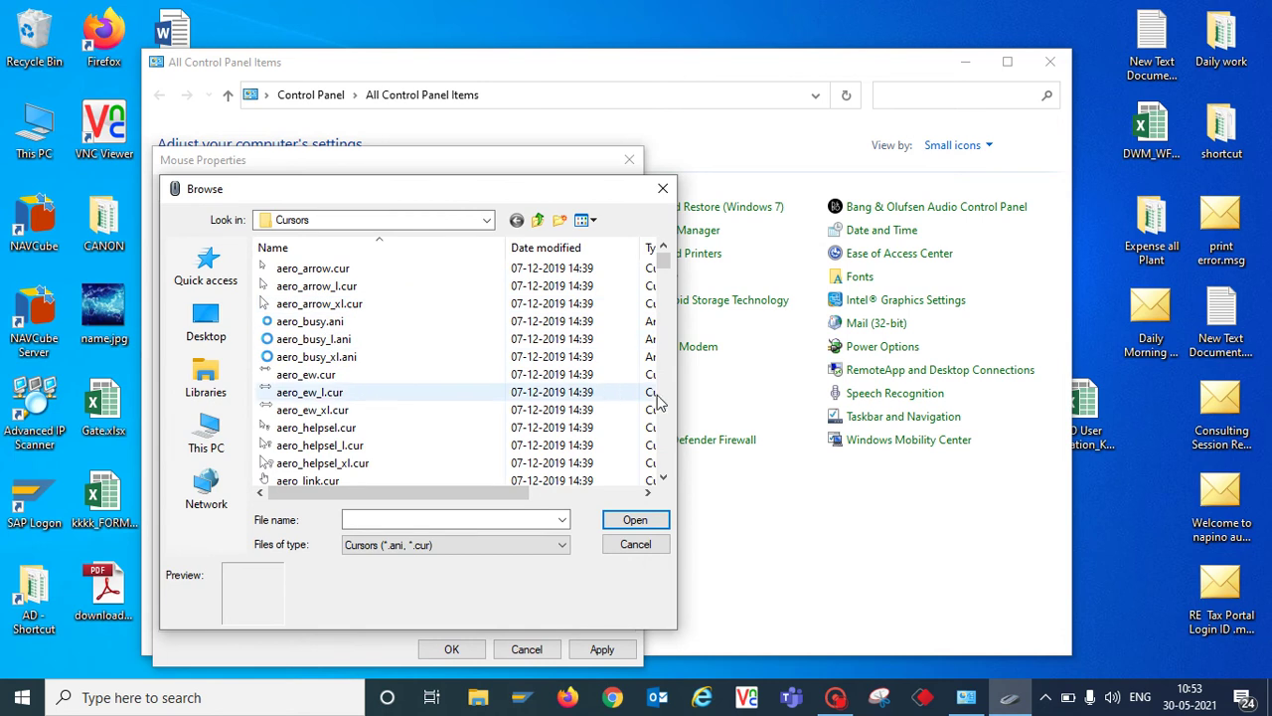
{"action": "left_click", "coordinate": [636, 544]}
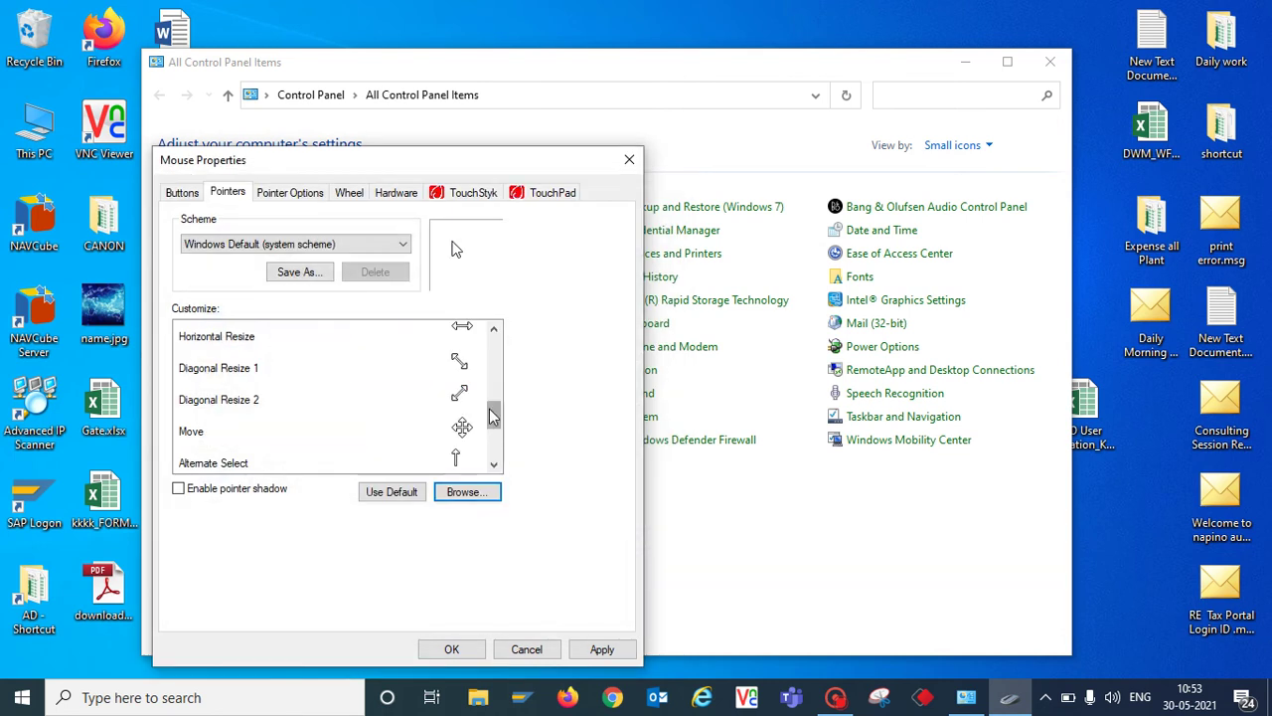
Select the Precision Select pointer in the customization list, apply the mouse settings, and close the settings windows
{"action": "left_click_drag", "start_coordinate": [494, 416], "coordinate": [495, 368]}
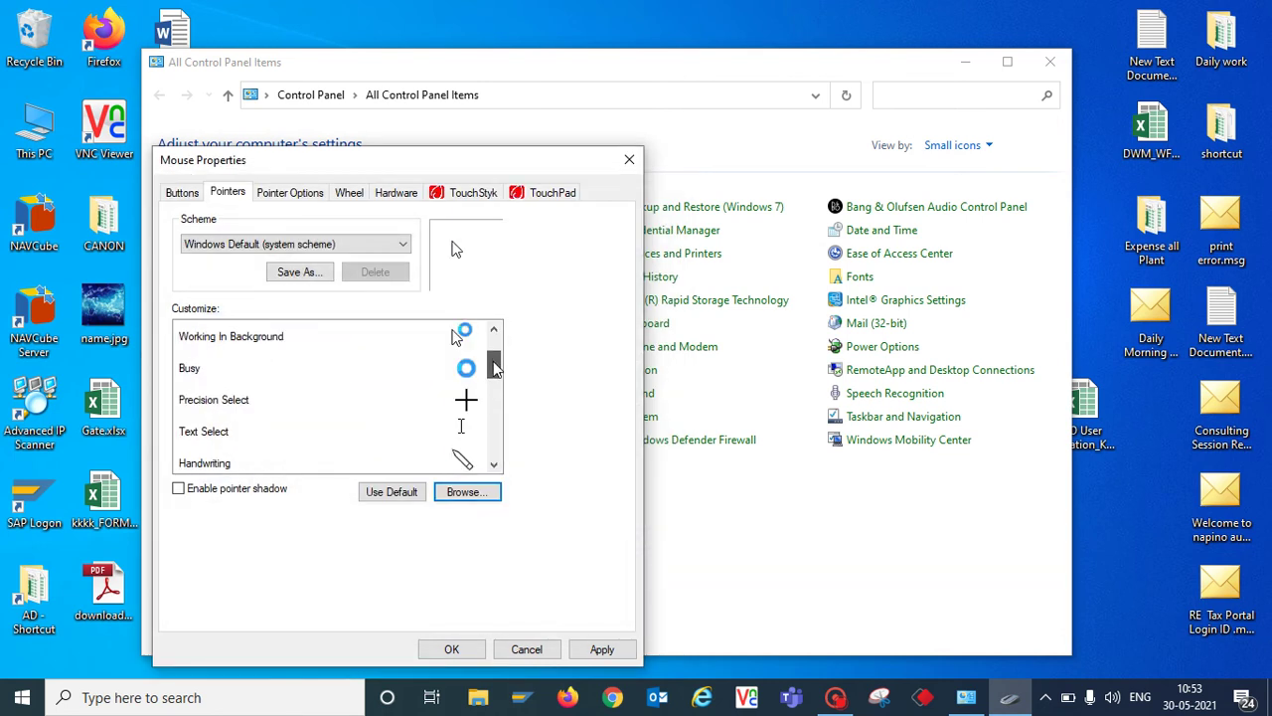
{"action": "left_click", "coordinate": [466, 404]}
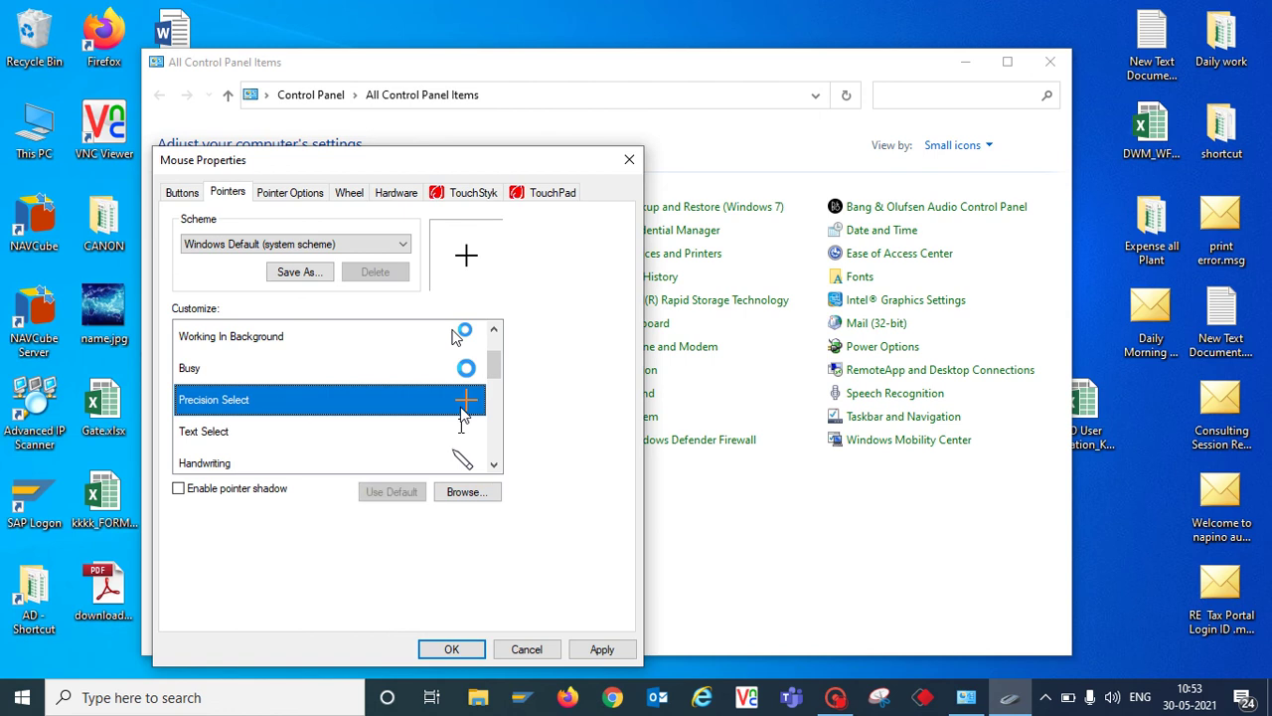
{"action": "left_click", "coordinate": [595, 653]}
{"action": "left_click", "coordinate": [468, 650]}
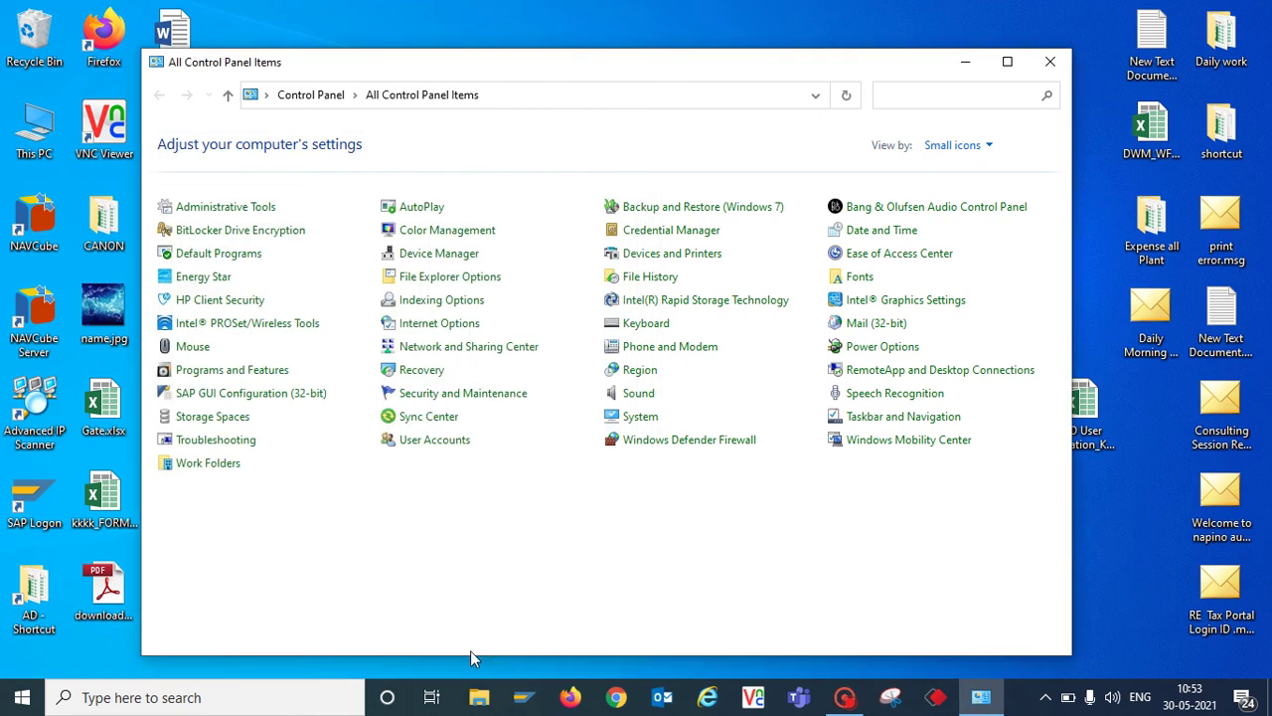
{"action": "left_click", "coordinate": [1049, 62]}
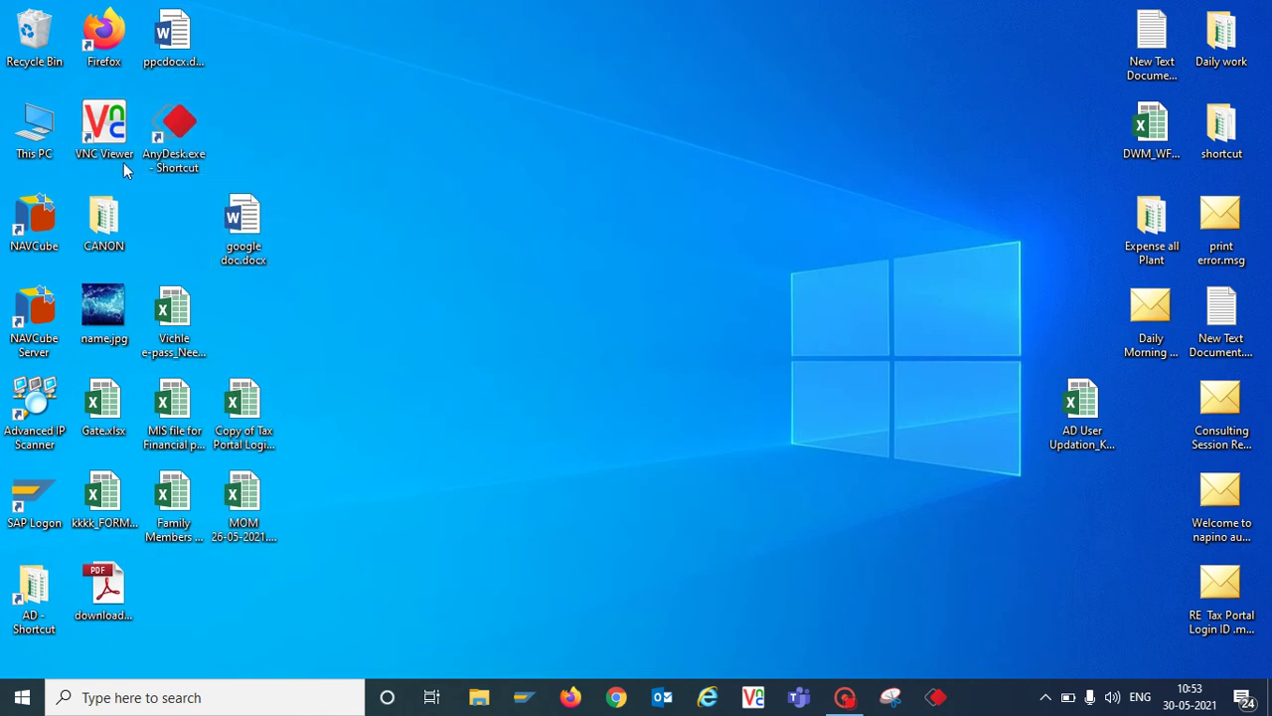
Open VNC Viewer from the desktop to check the mouse pointer, and close it
{"action": "double_click", "coordinate": [105, 125]}
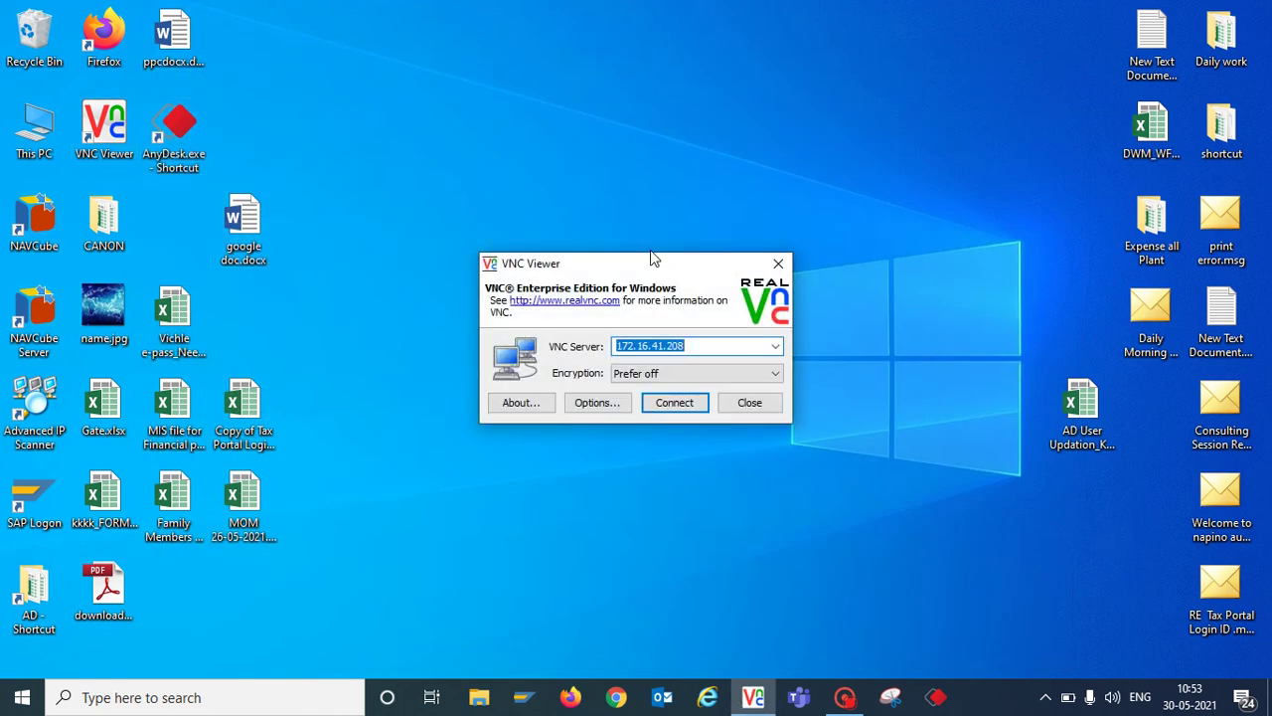
{"action": "left_click", "coordinate": [776, 263]}
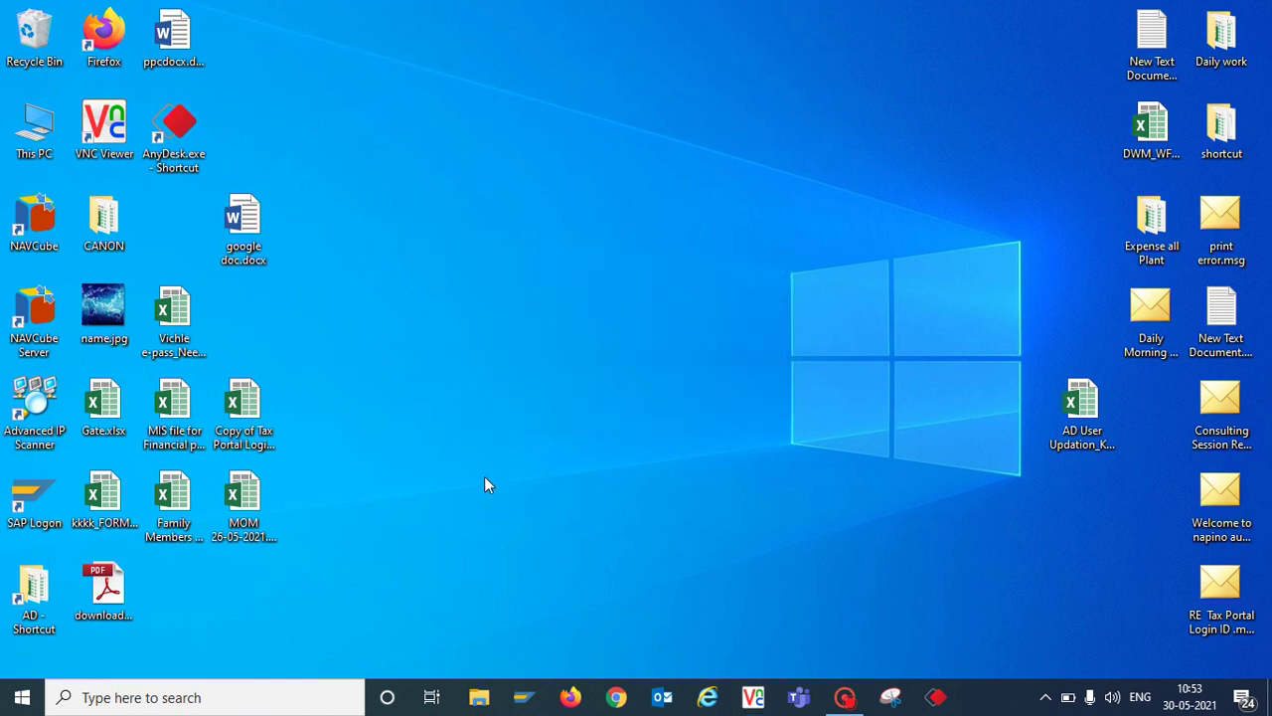
Reopen Mouse Properties from the Control Panel and show the pointer scheme settings
{"action": "key", "text": "super+r"}
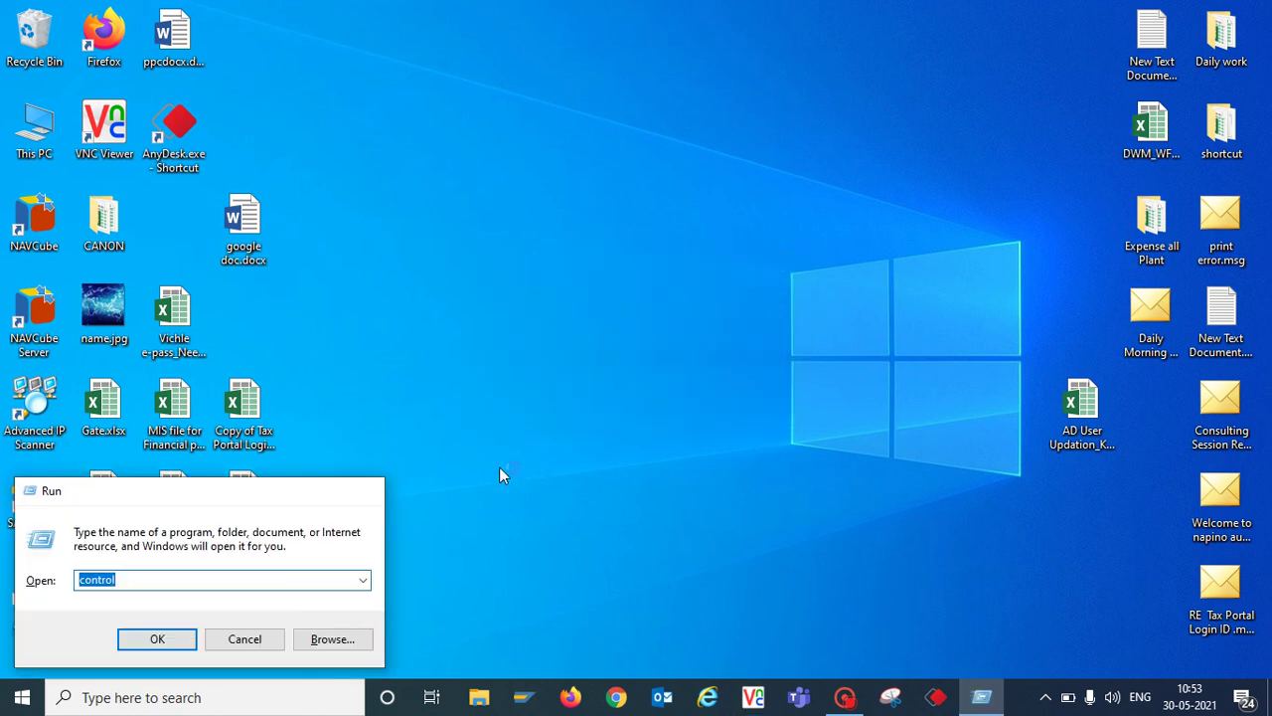
{"action": "key", "text": "Return"}
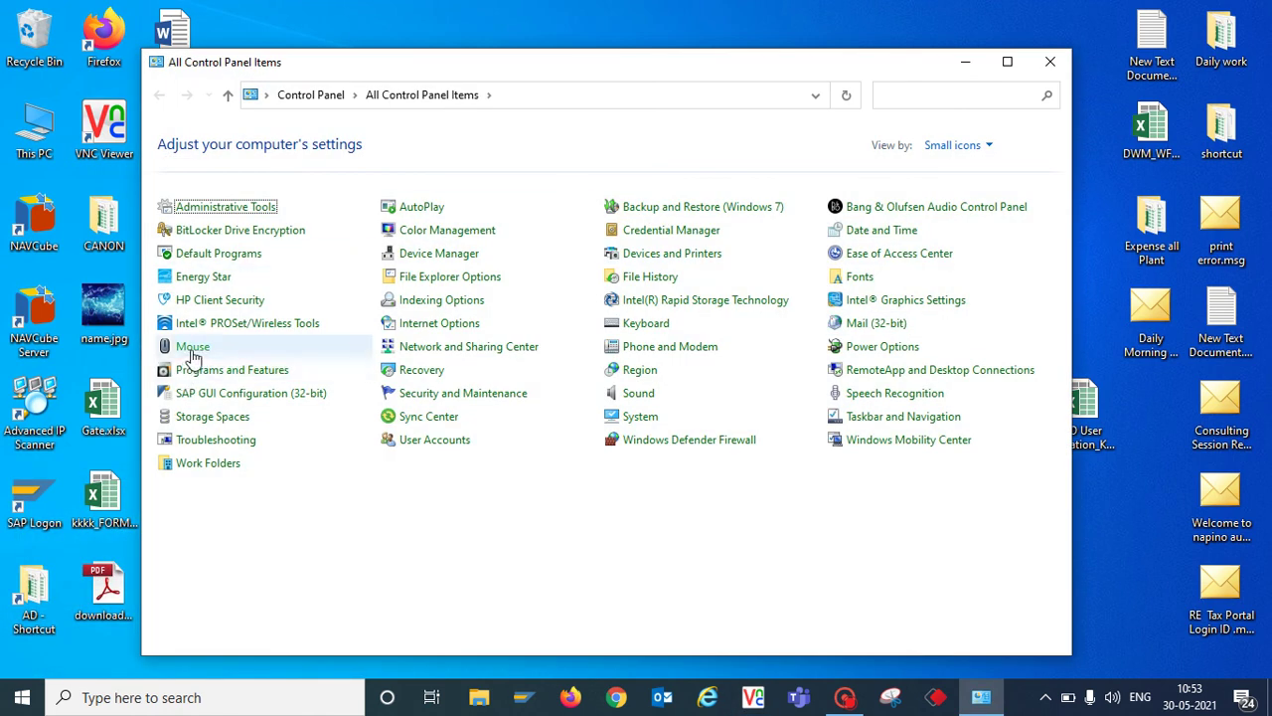
{"action": "left_click", "coordinate": [192, 348]}
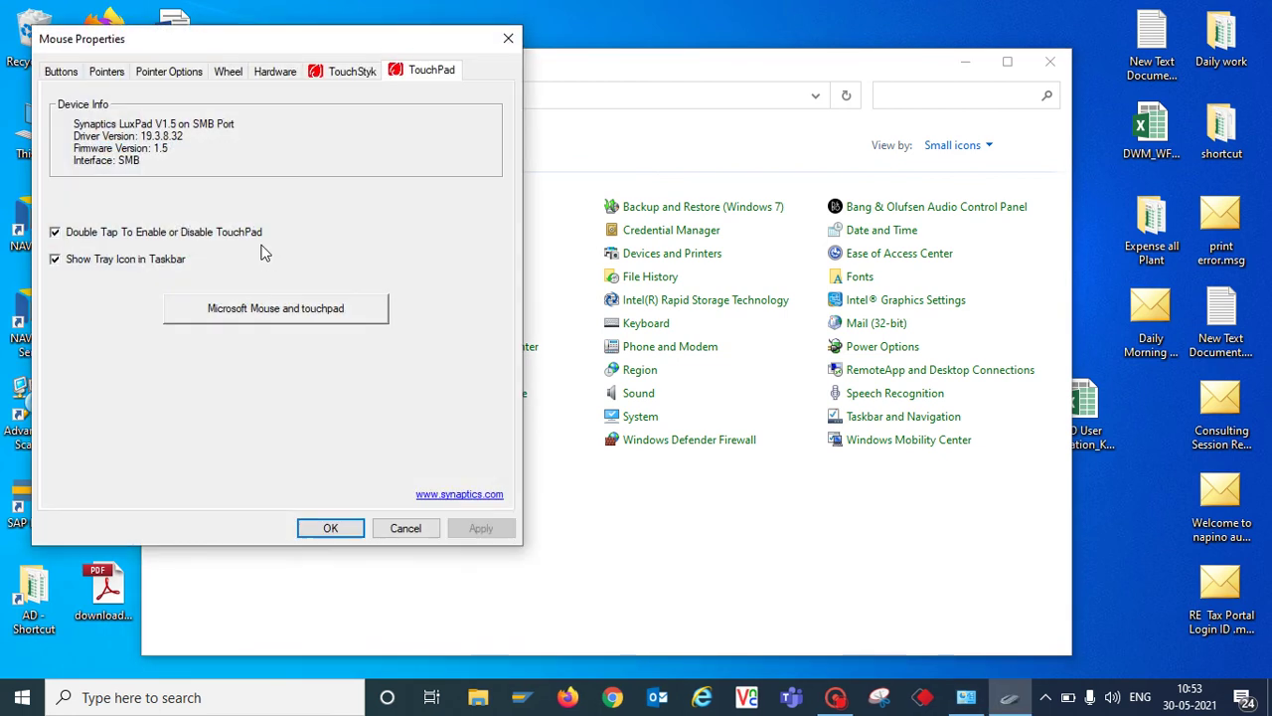
{"action": "left_click", "coordinate": [104, 84]}
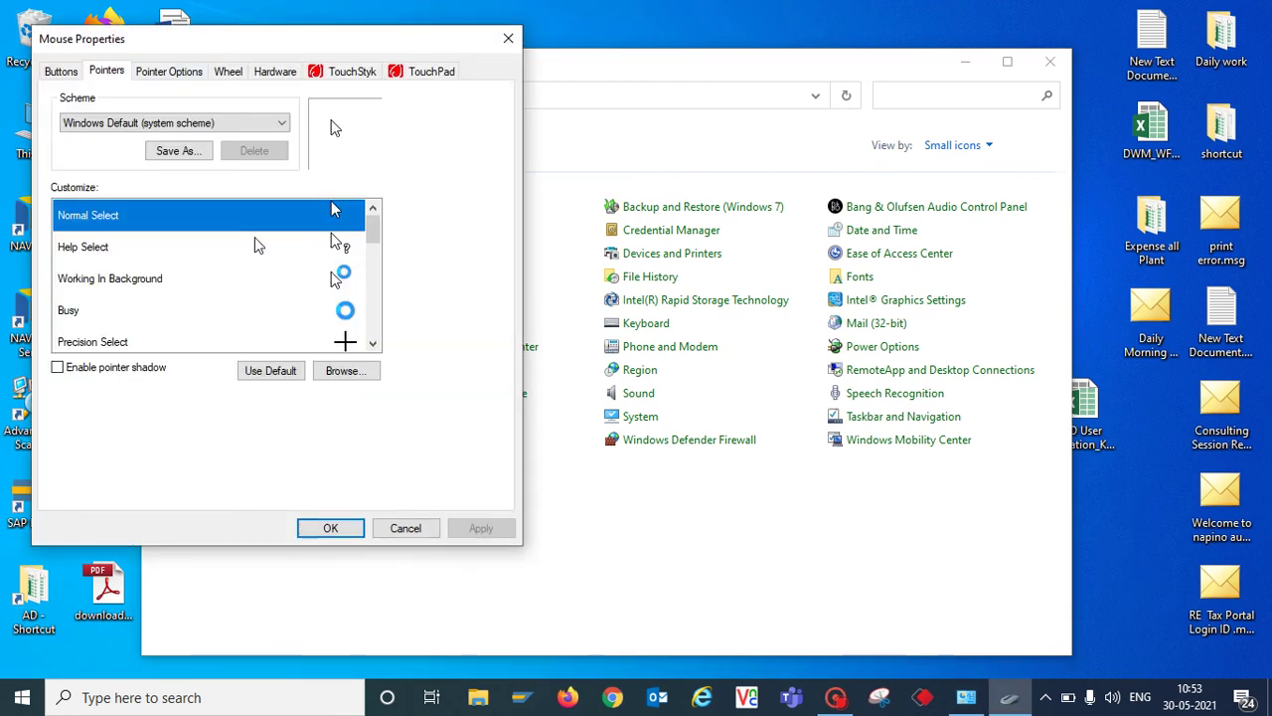
Select the Unavailable pointer in the customization list, confirm the mouse settings, and minimize the Control Panel window
{"action": "left_click", "coordinate": [373, 342]}
{"action": "left_click", "coordinate": [372, 345]}
{"action": "left_click", "coordinate": [373, 345]}
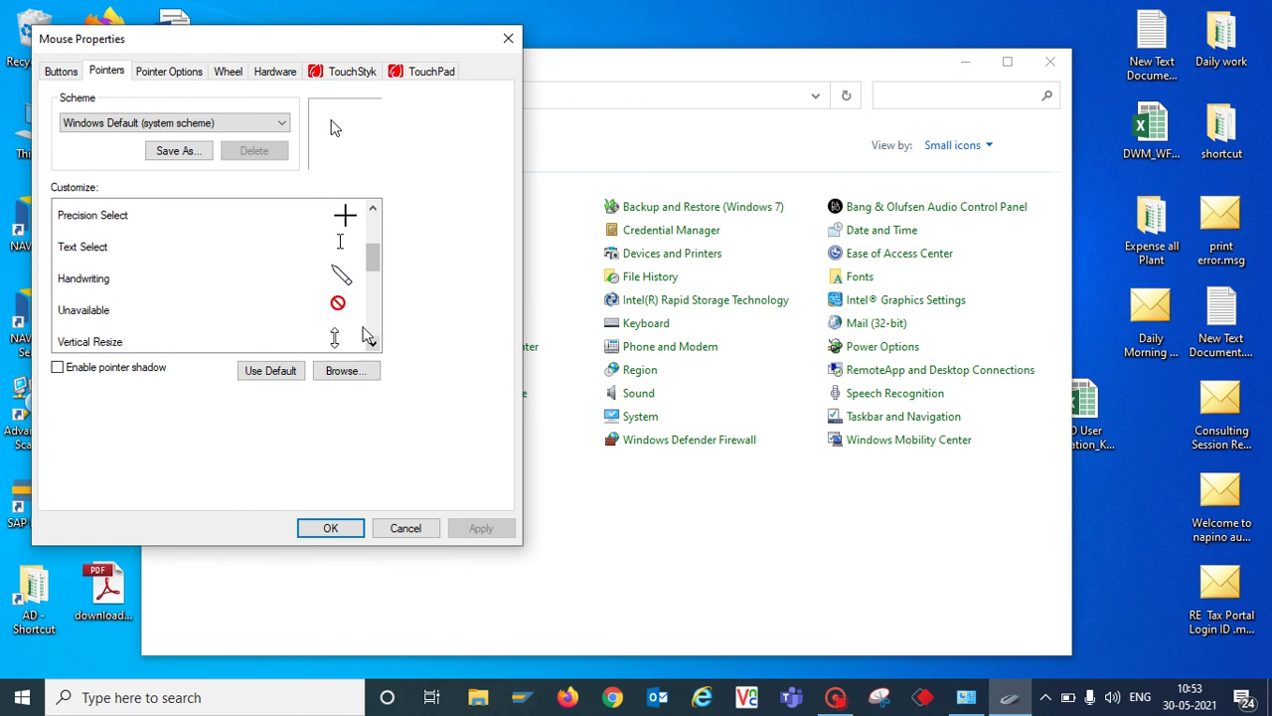
{"action": "left_click", "coordinate": [339, 312]}
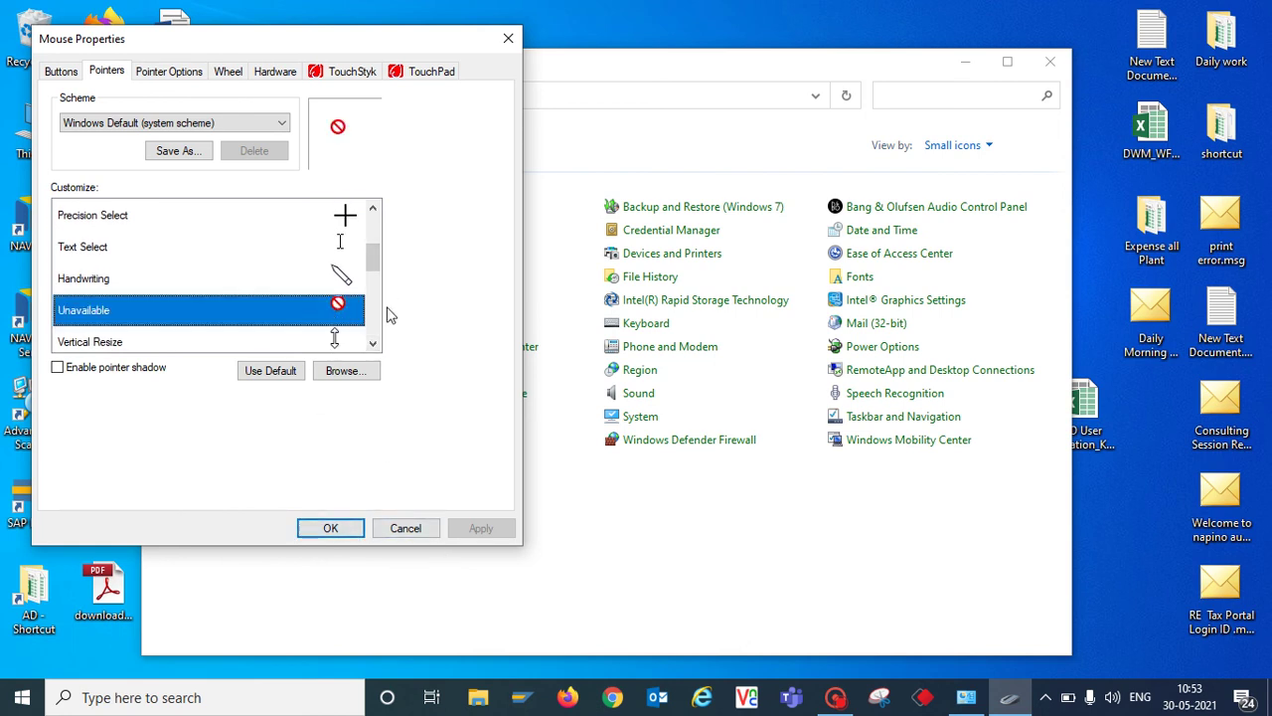
{"action": "scroll", "coordinate": [380, 336], "scroll_direction": "down", "scroll_amount": 1}
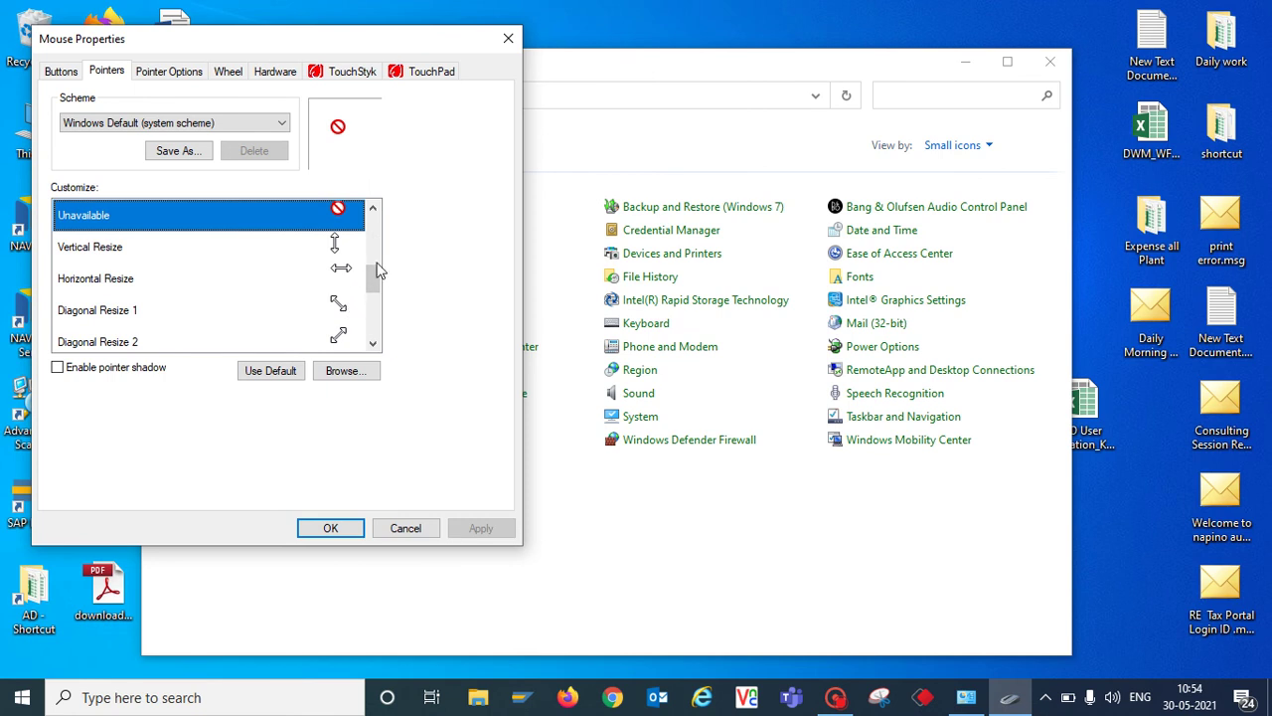
{"action": "left_click", "coordinate": [327, 530]}
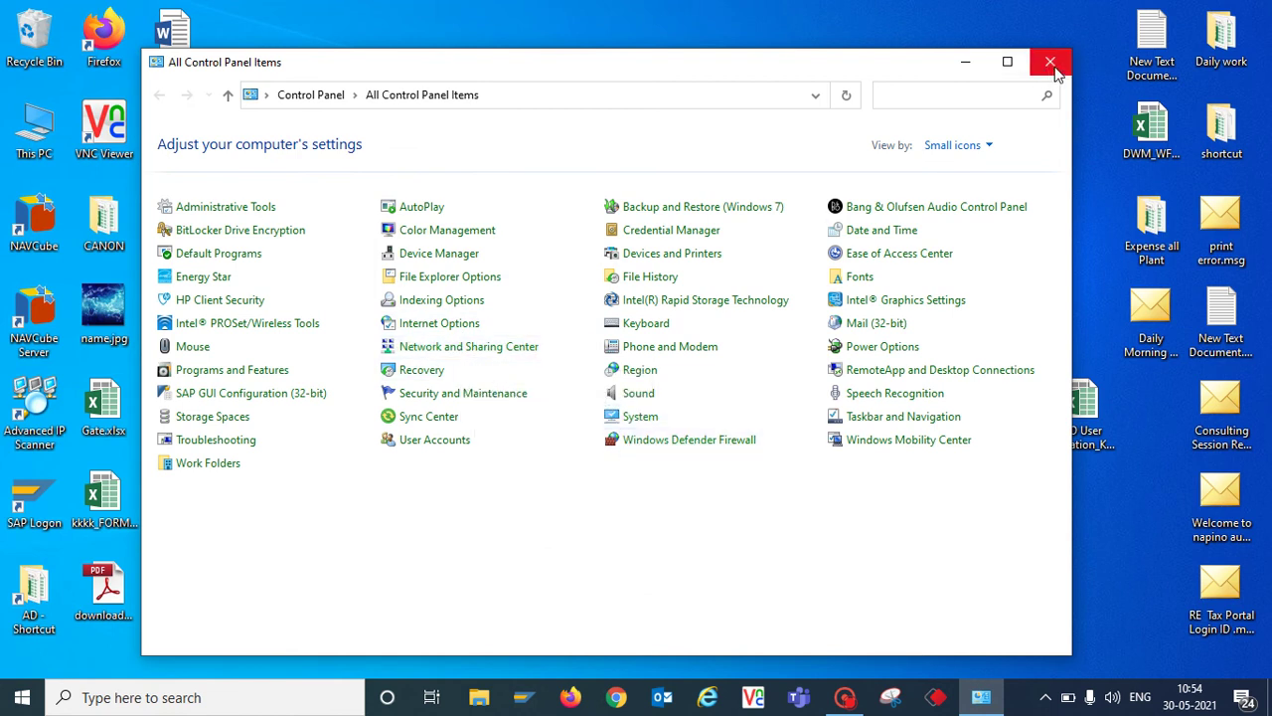
{"action": "left_click", "coordinate": [961, 65]}
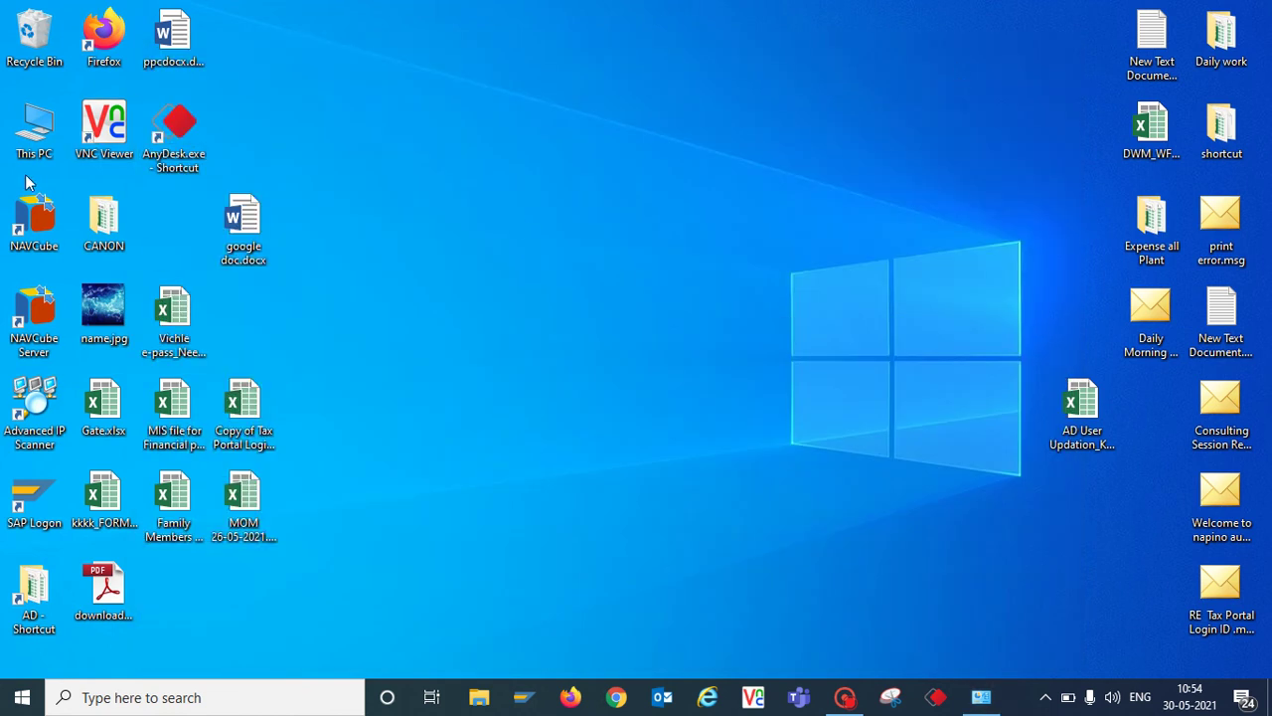
Open This PC from the desktop to check the pointer's behaviour, and close the window
{"action": "double_click", "coordinate": [30, 139]}
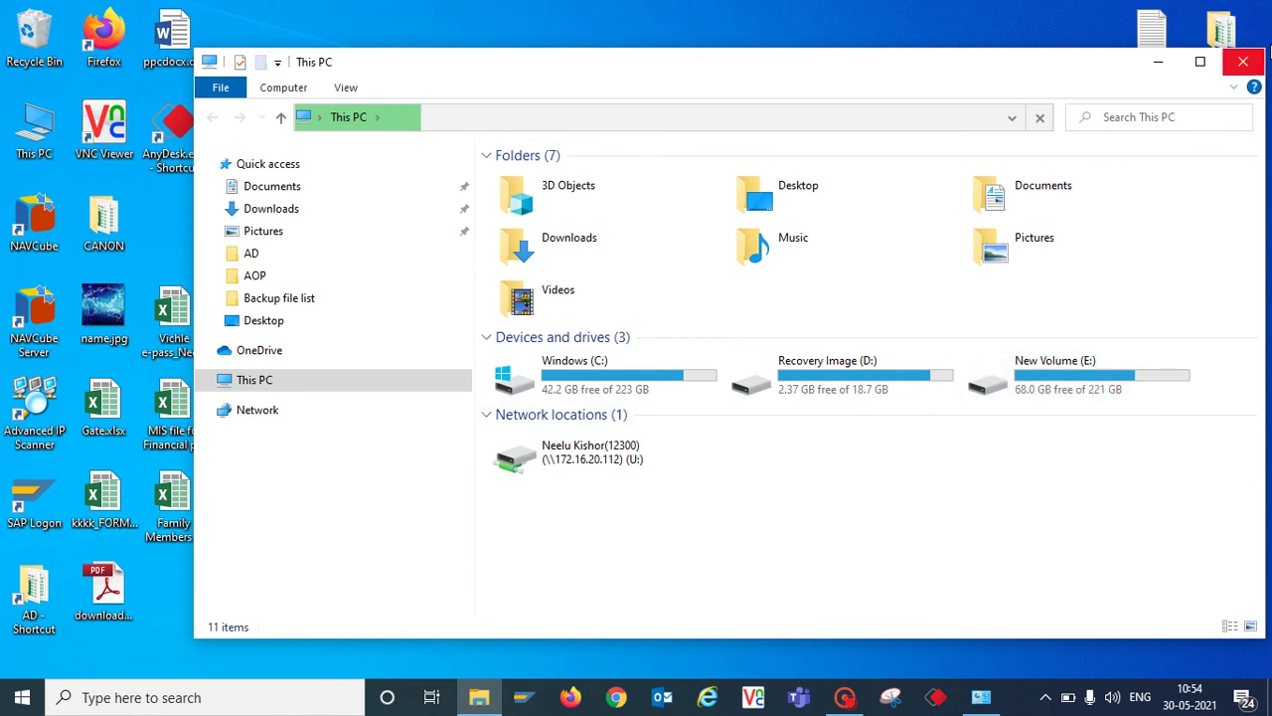
{"action": "left_click", "coordinate": [1256, 71]}
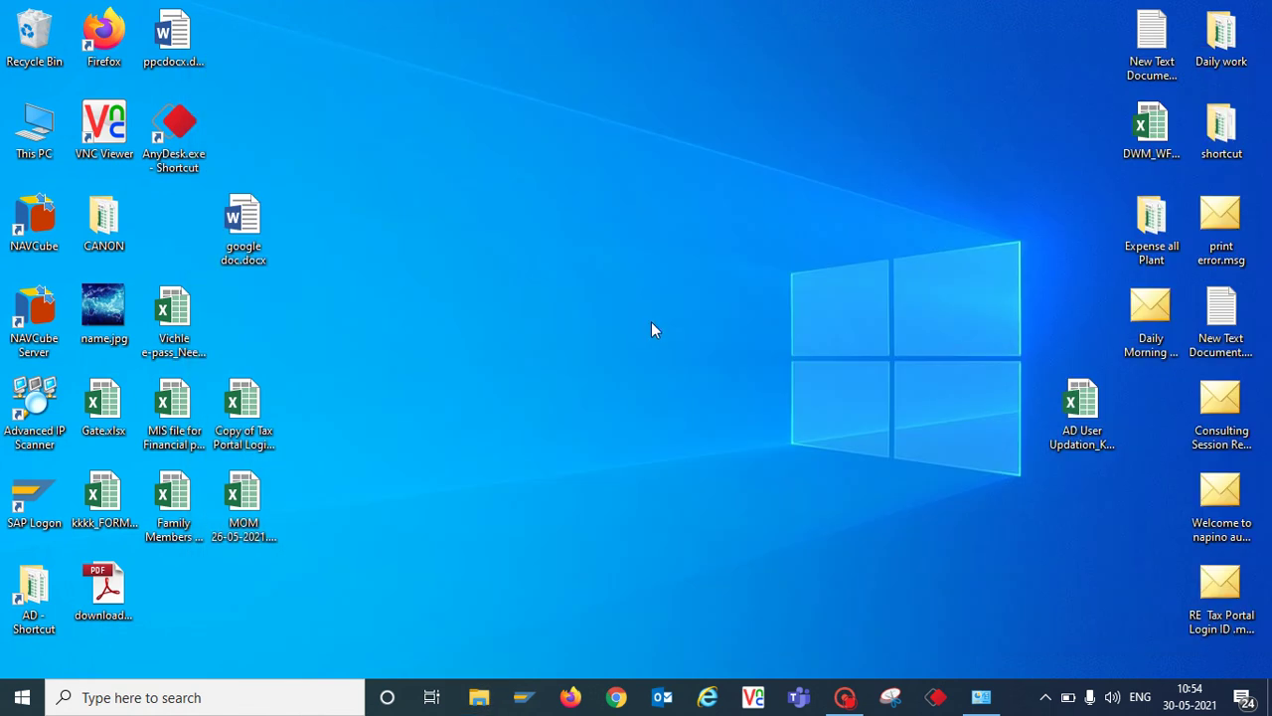
Reopen the pointer settings in Mouse Properties, restore the Normal Select pointer to its default, and apply the change
{"action": "key", "text": "super+r"}
{"action": "key", "text": "Return"}
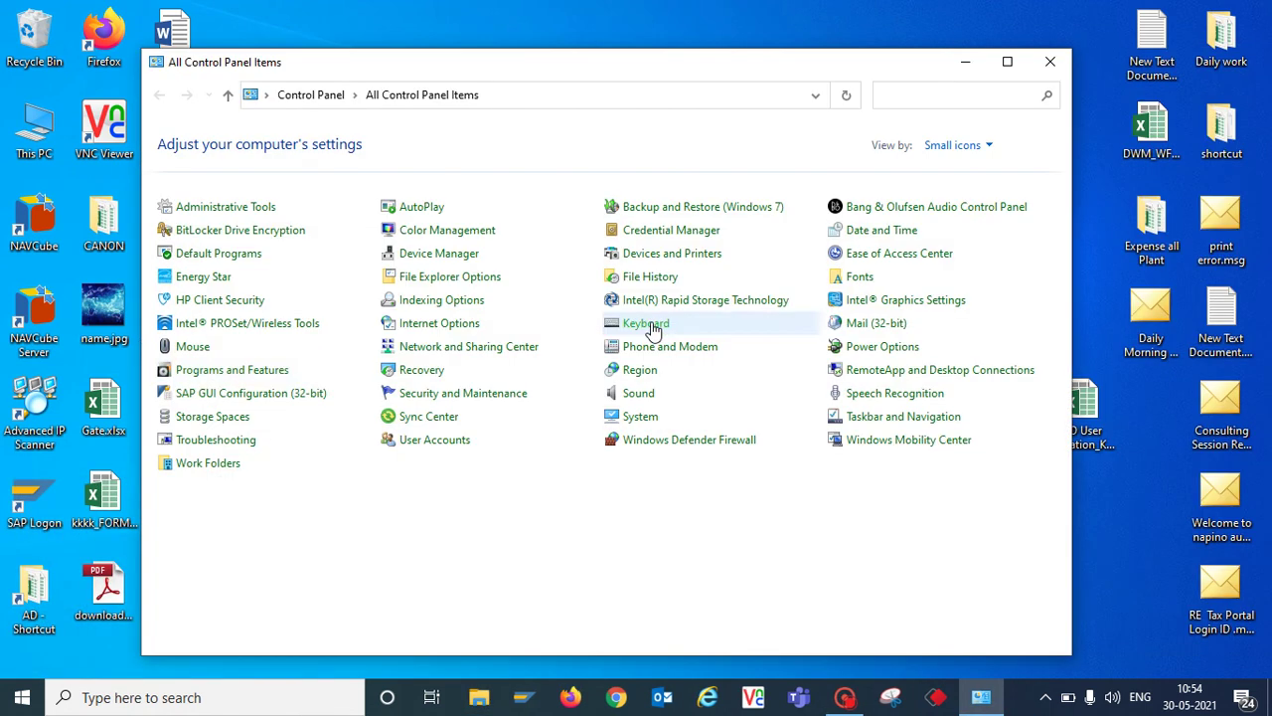
{"action": "left_click", "coordinate": [193, 347]}
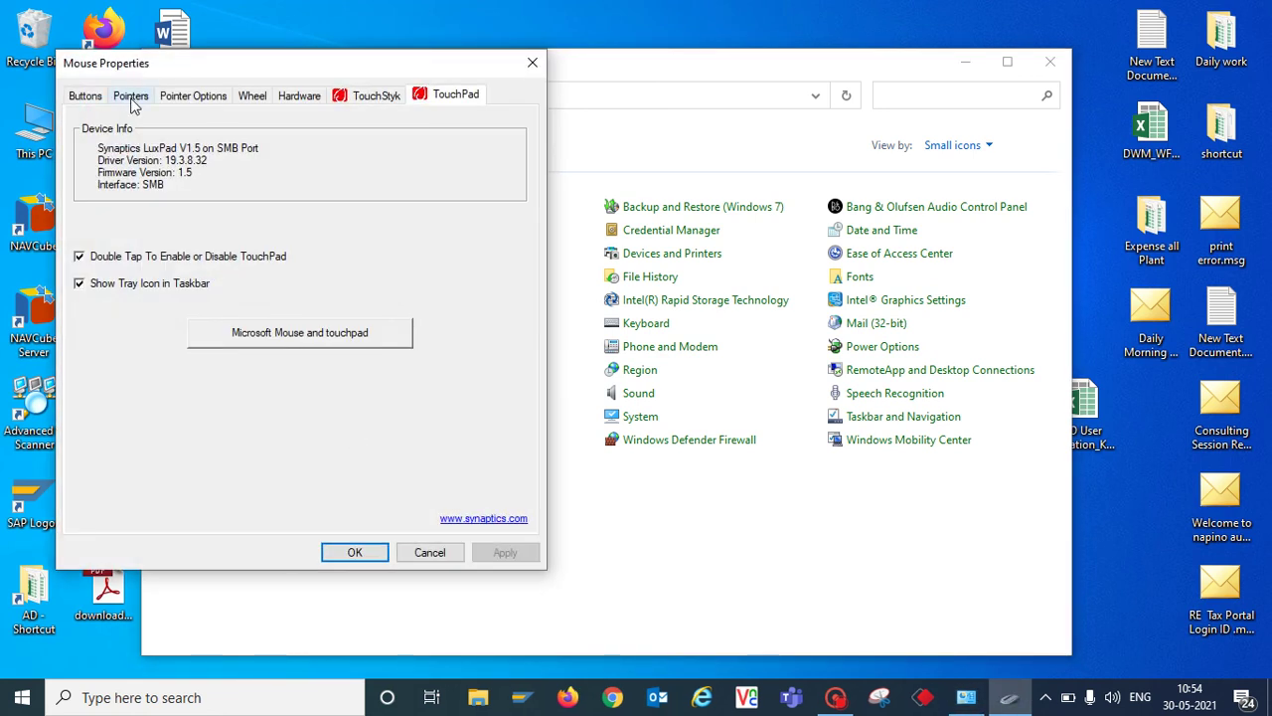
{"action": "left_click", "coordinate": [132, 97]}
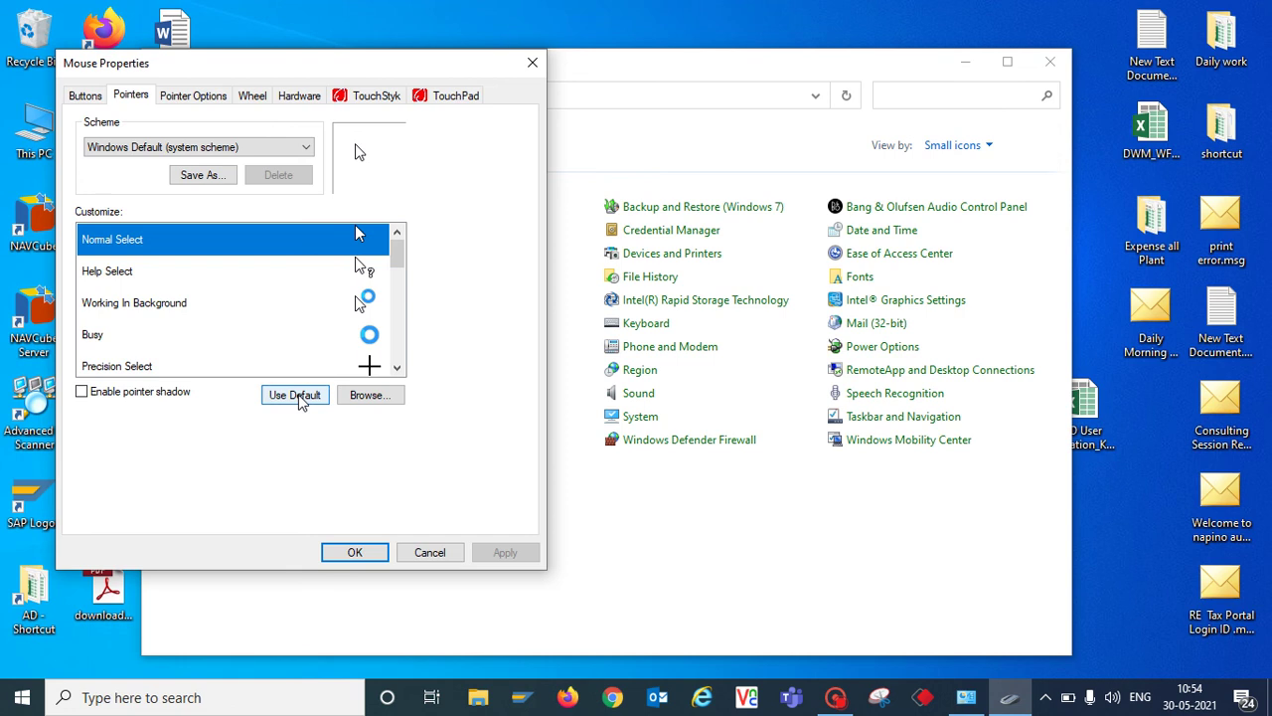
{"action": "left_click", "coordinate": [296, 394]}
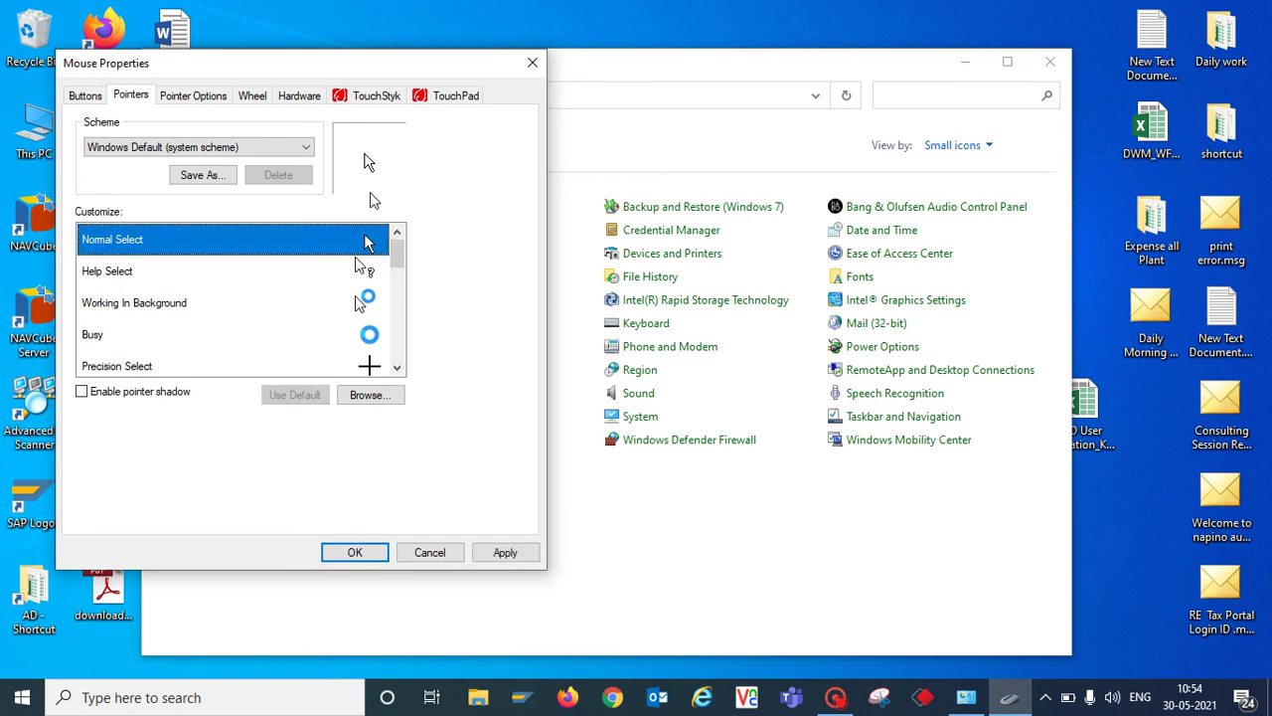
{"action": "left_click", "coordinate": [505, 553]}
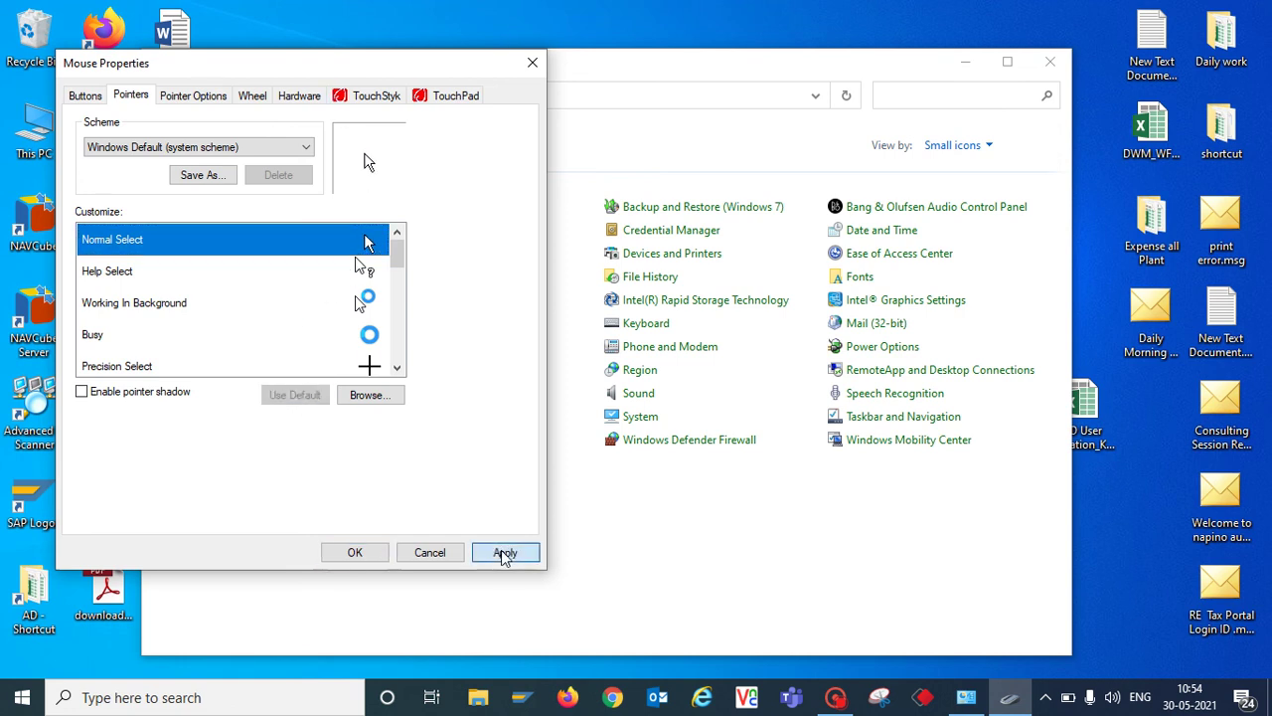
Examine the pointer options, wheel, hardware, pointer and button settings in Mouse Properties, and close the dialog with OK
{"action": "left_click", "coordinate": [202, 99]}
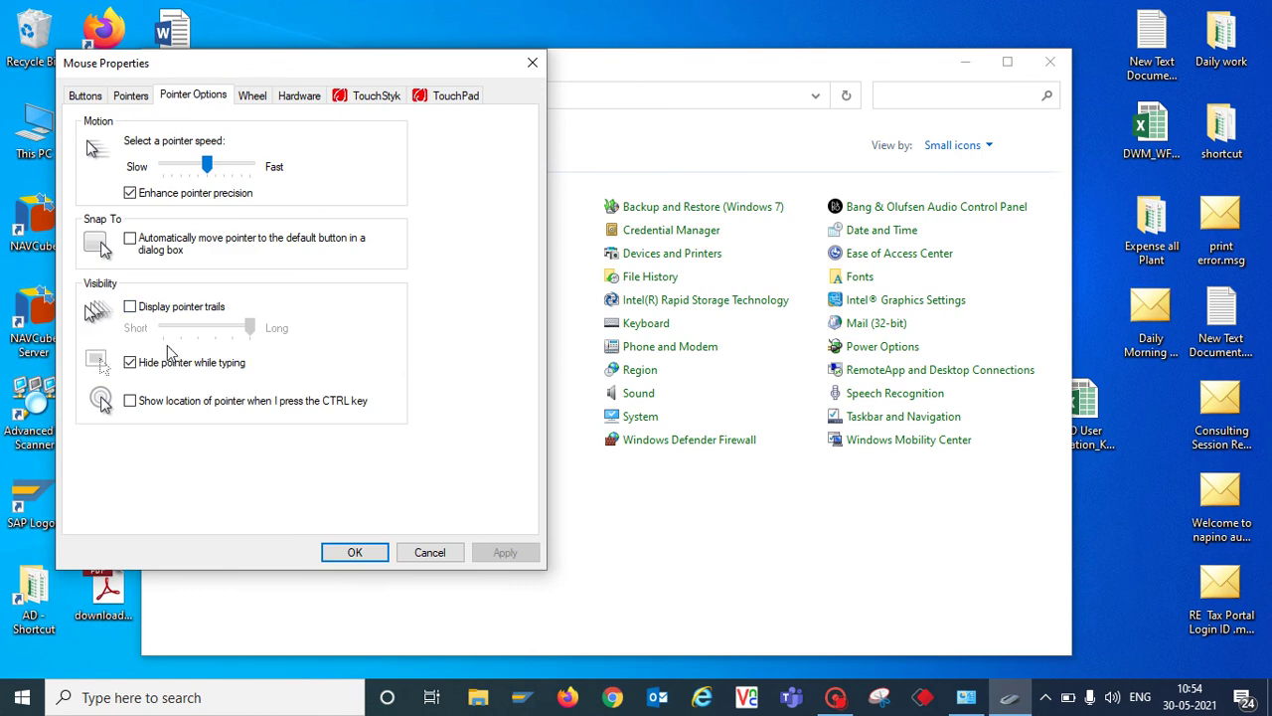
{"action": "left_click", "coordinate": [254, 96]}
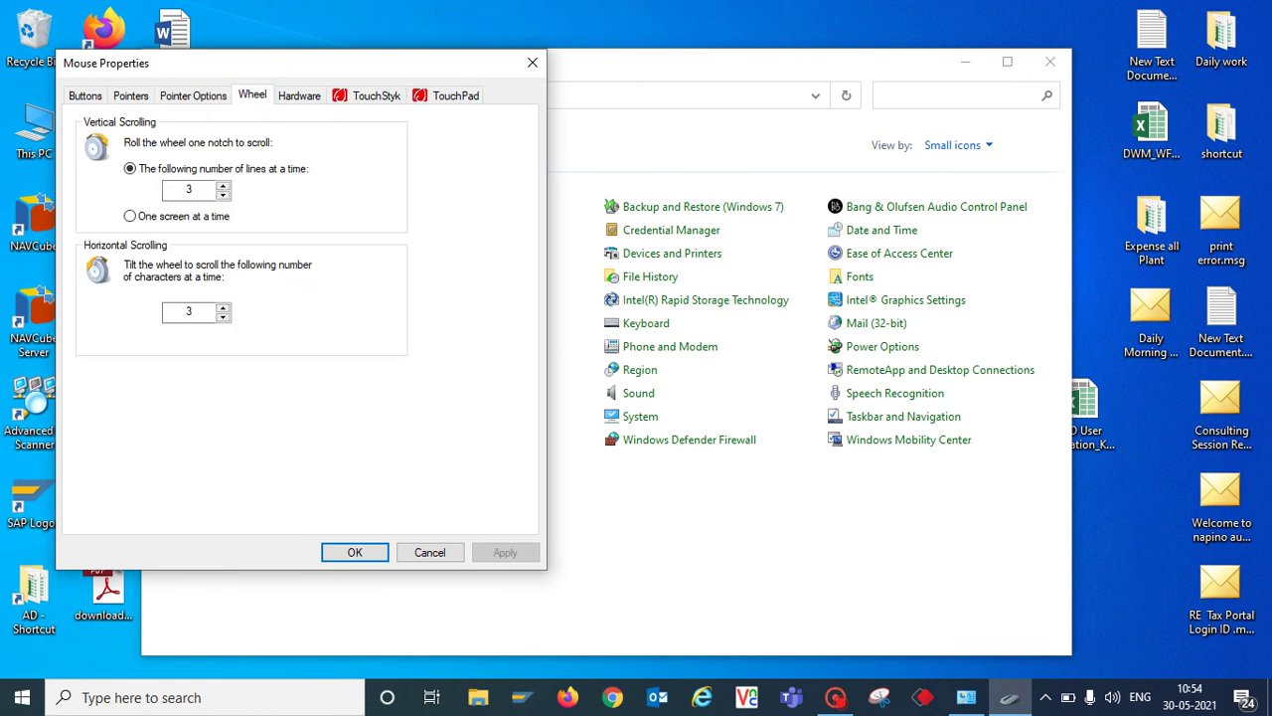
{"action": "left_click", "coordinate": [294, 99]}
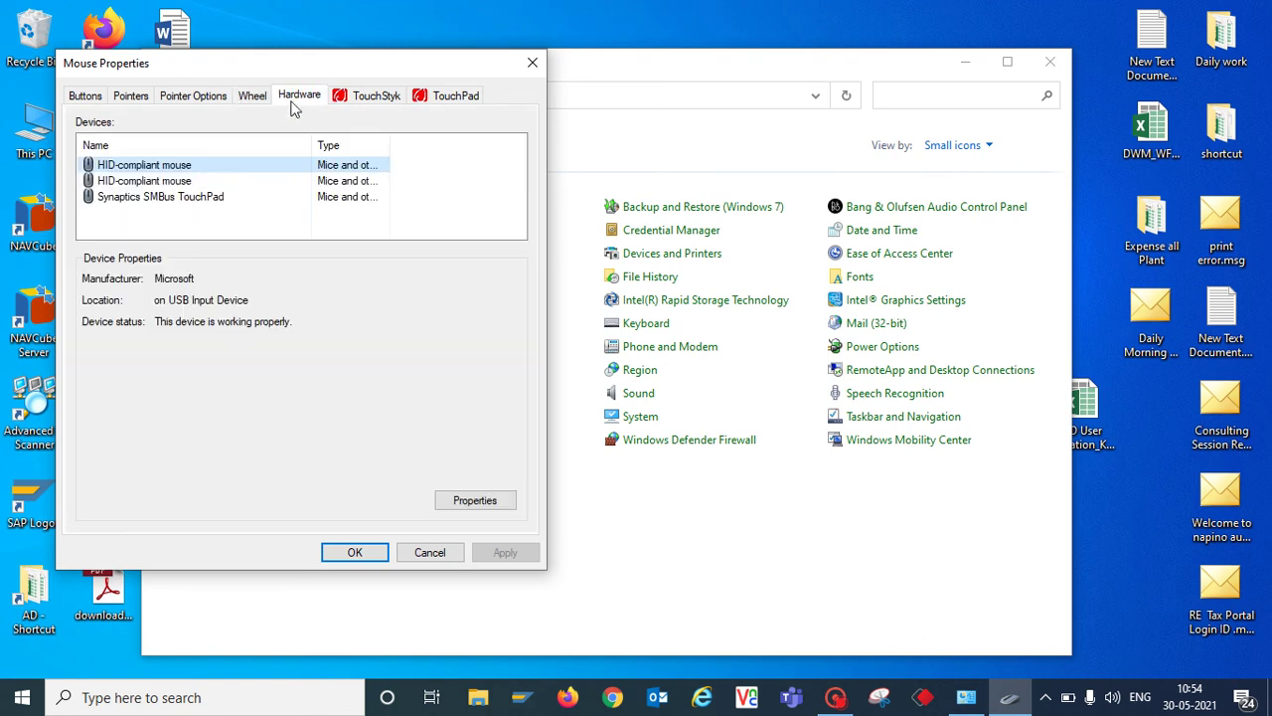
{"action": "left_click", "coordinate": [259, 102]}
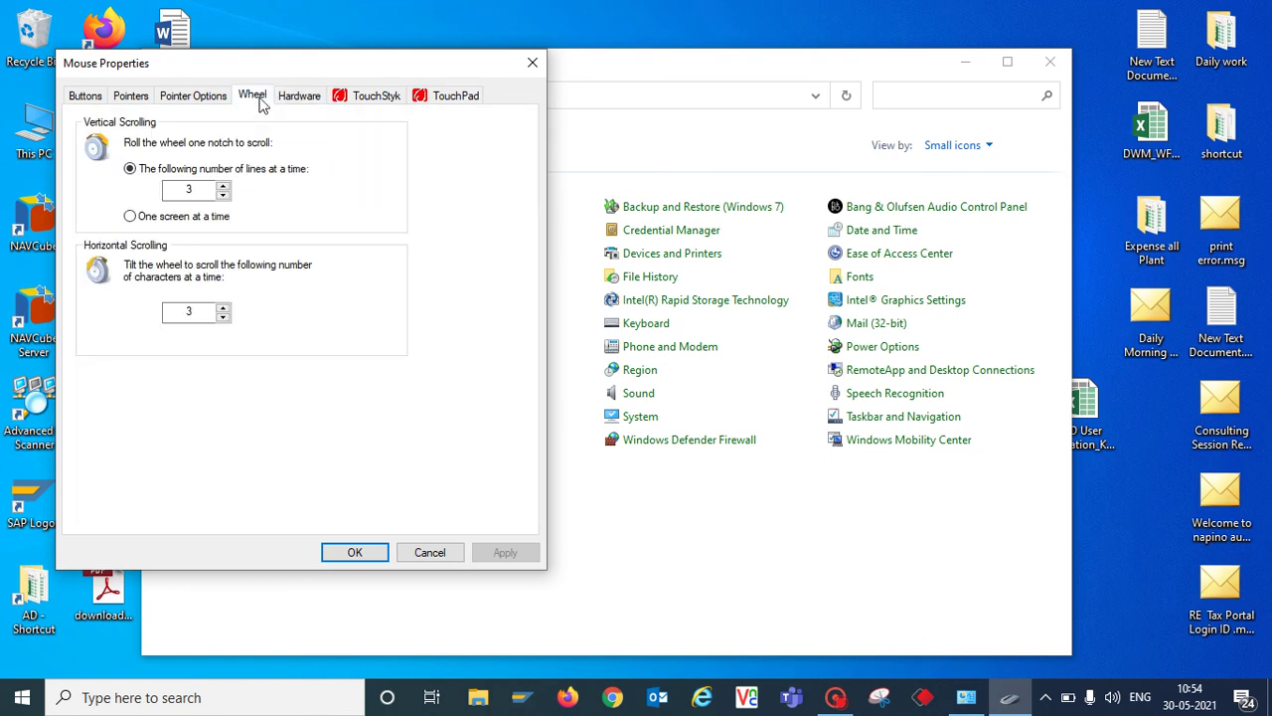
{"action": "left_click", "coordinate": [210, 102]}
{"action": "left_click", "coordinate": [130, 100]}
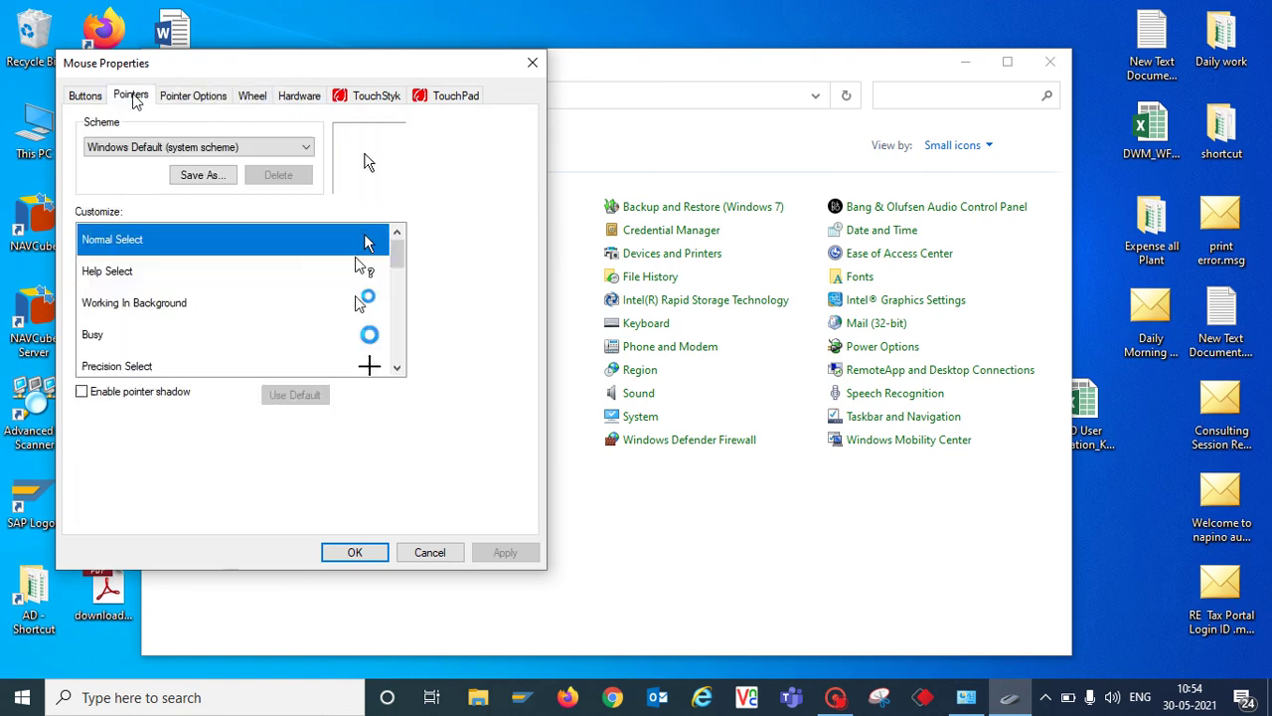
{"action": "left_click", "coordinate": [84, 99]}
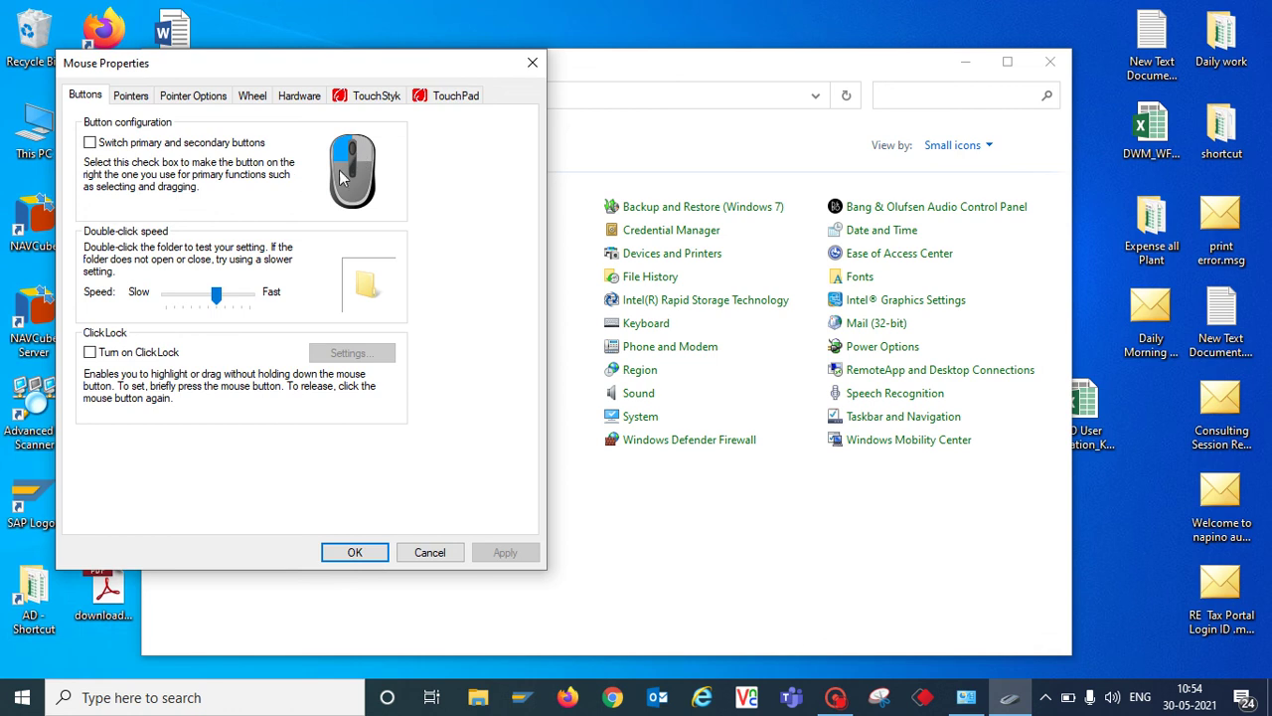
{"action": "left_click", "coordinate": [382, 555]}
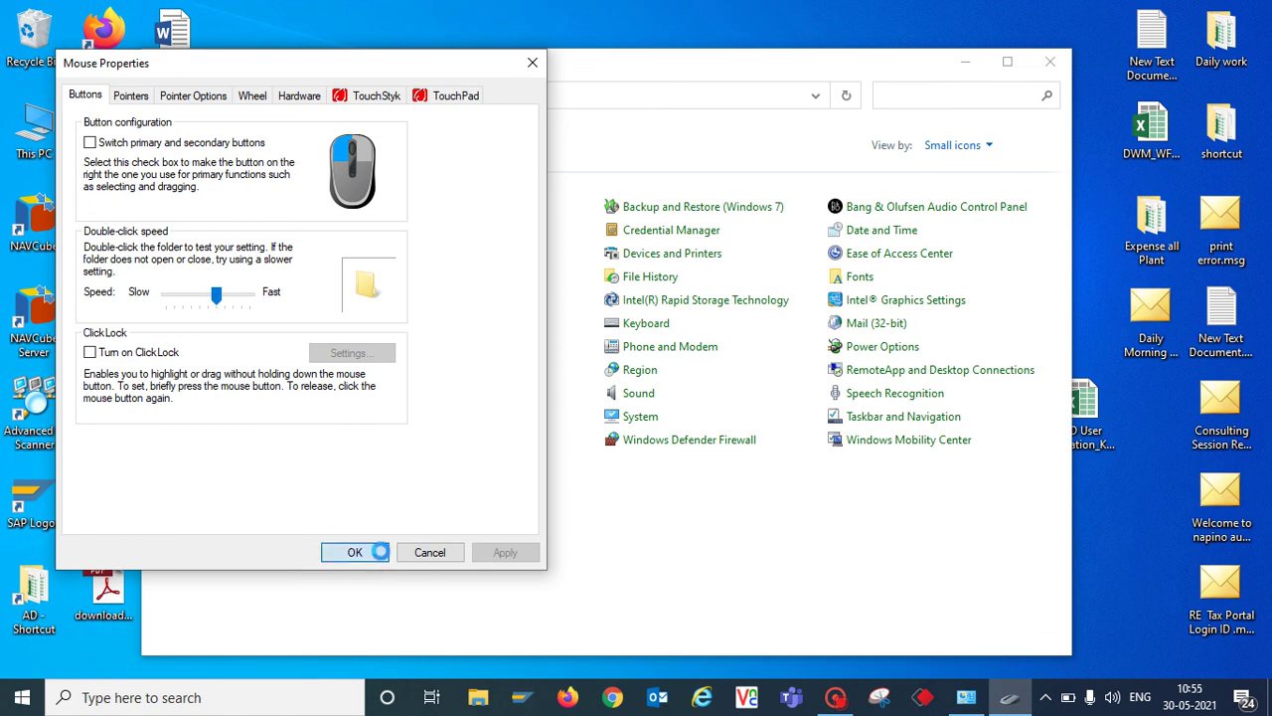
{"action": "left_click", "coordinate": [384, 557]}
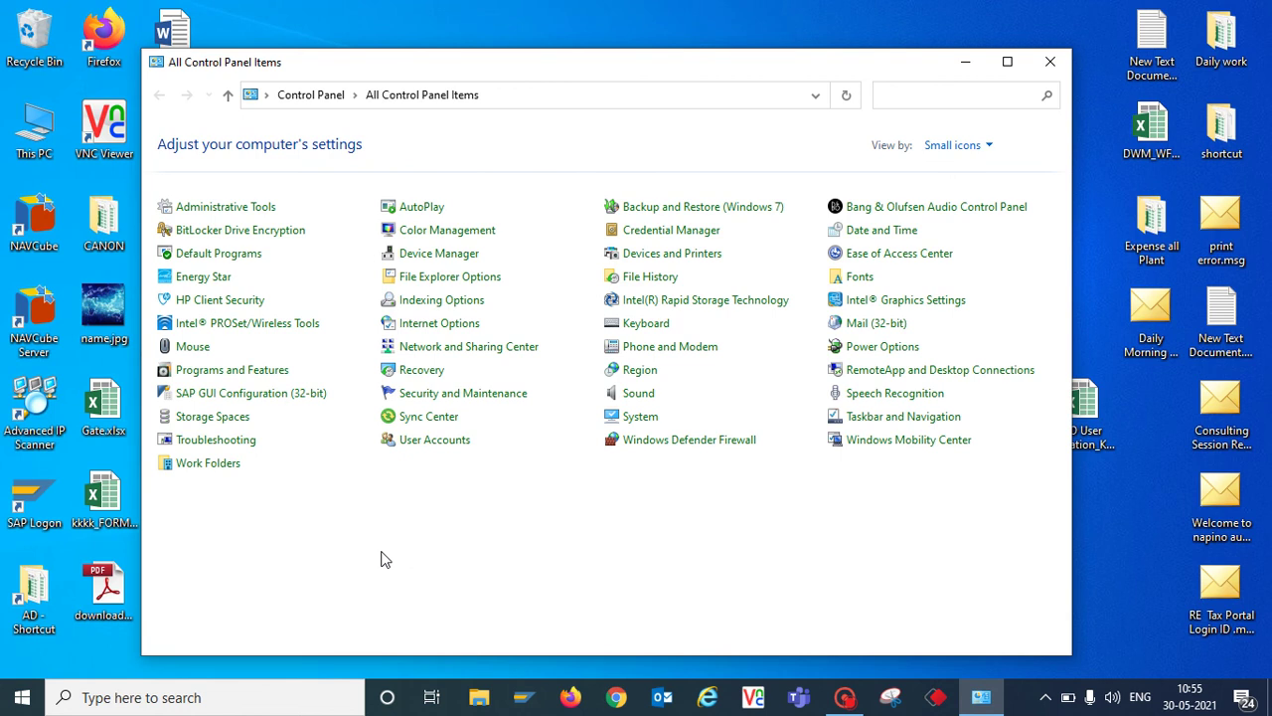